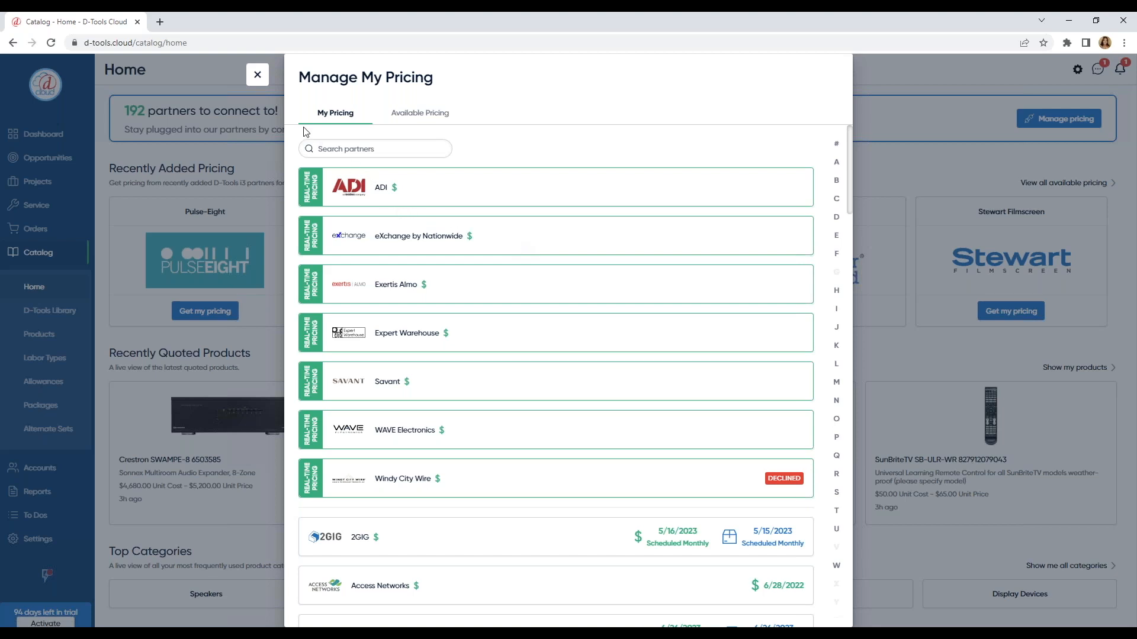
# Request access to Anthem's pricing among the available partners, accept the pricing disclaimer, and close the connection form without connecting.
pyautogui.click(413, 121)
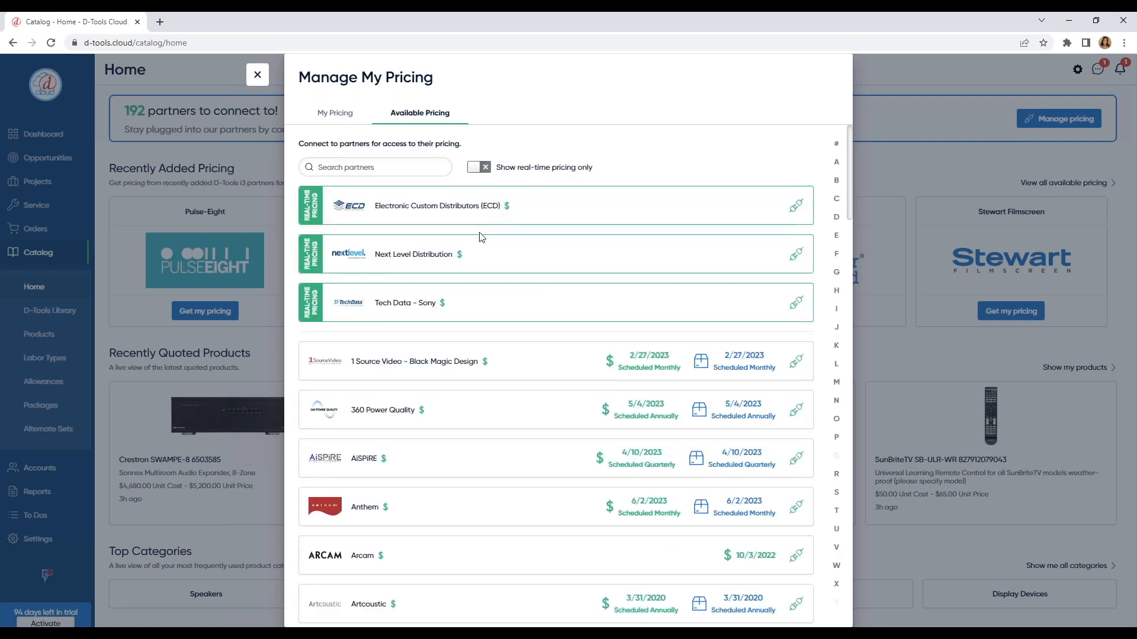
pyautogui.scroll(-3, 480, 236)
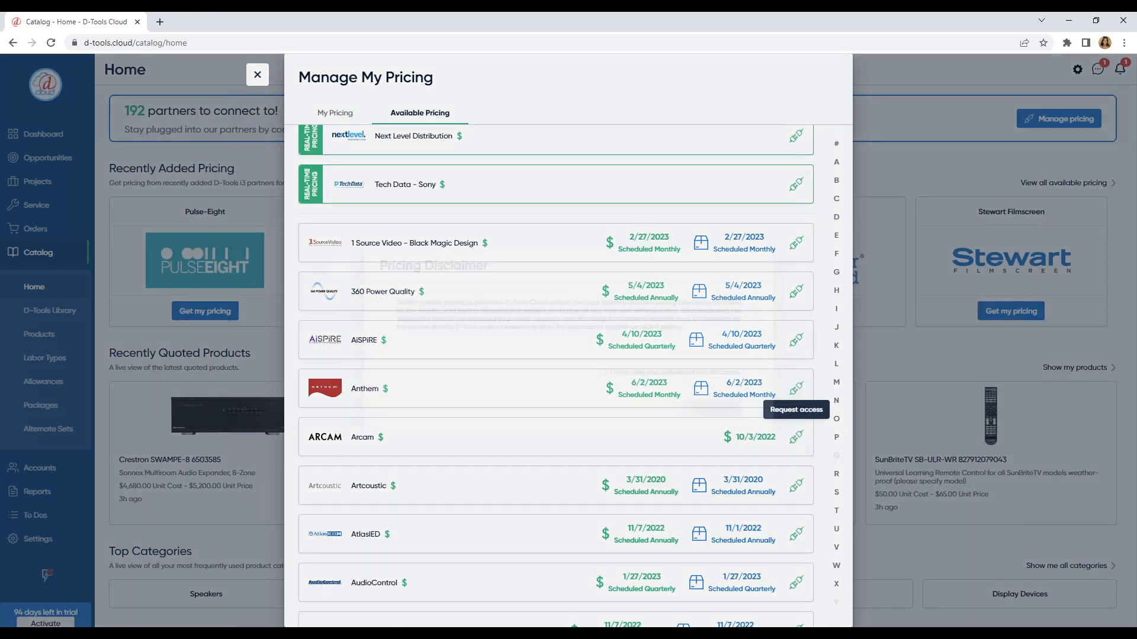
pyautogui.click(796, 390)
pyautogui.click(673, 382)
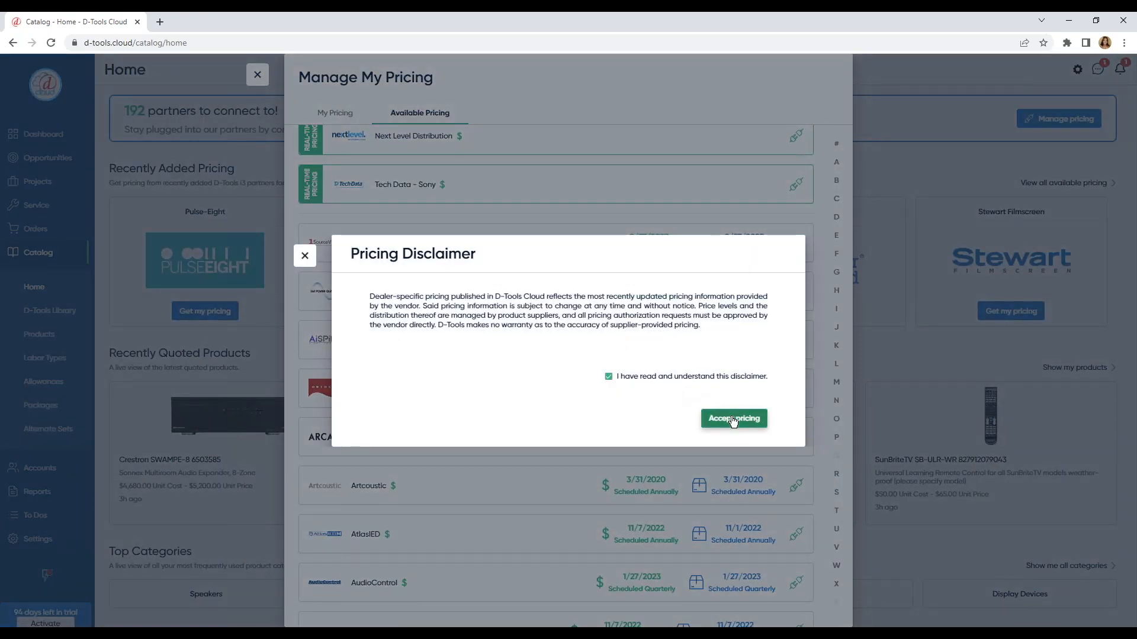
pyautogui.click(734, 419)
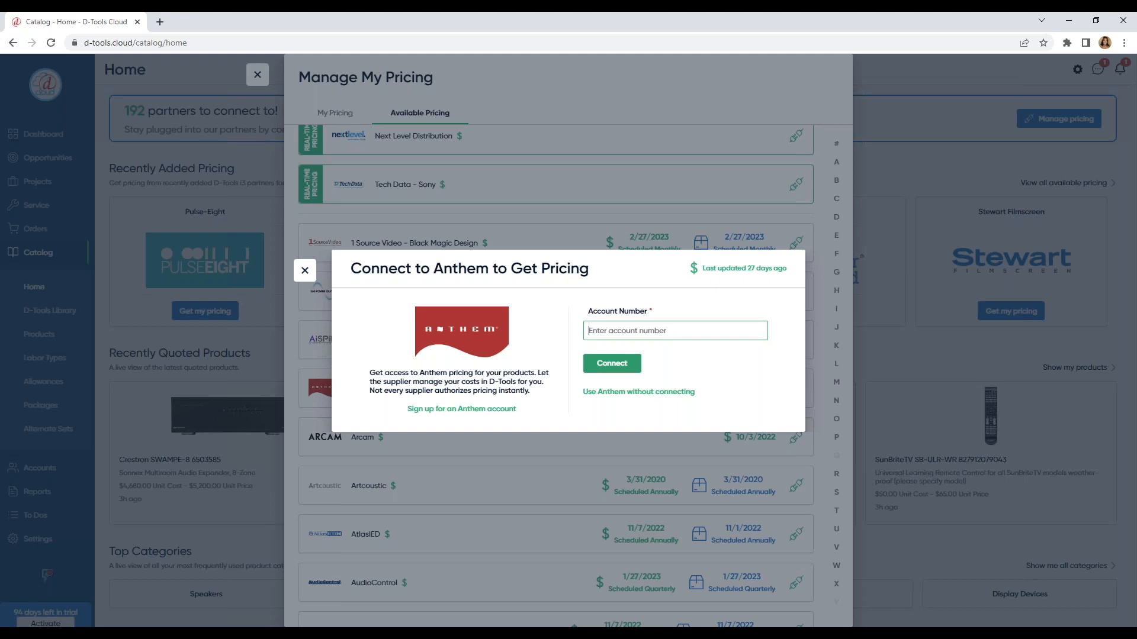
pyautogui.click(305, 271)
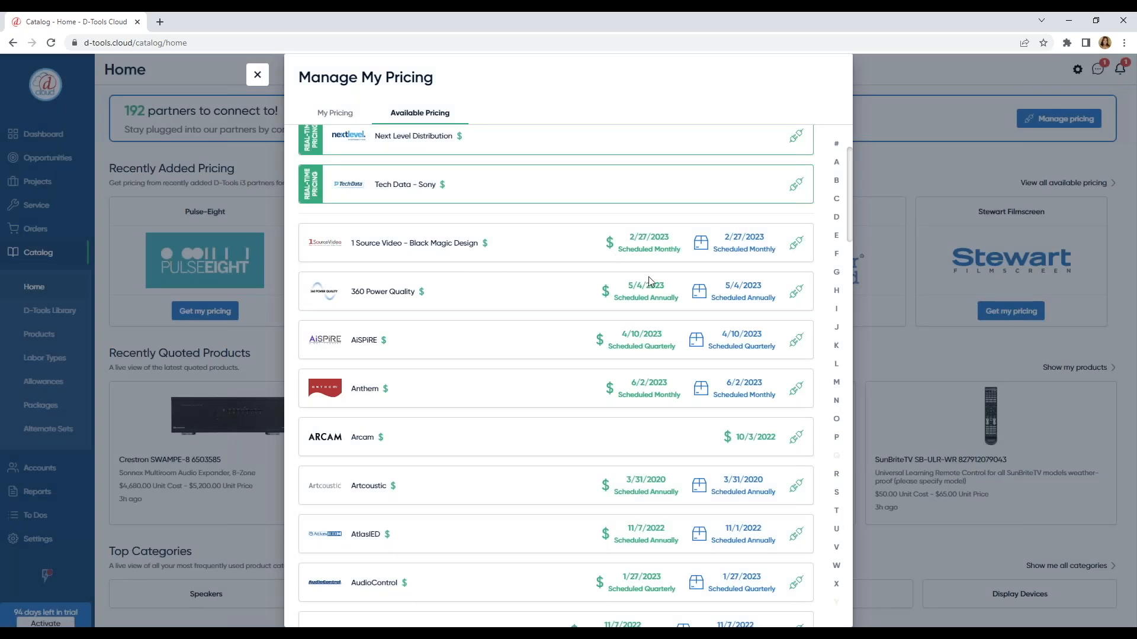
# Review the partners already listed under My Pricing, including their price and product update schedules and connection statuses.
pyautogui.scroll(-1, 648, 276)
pyautogui.scroll(1, 648, 276)
pyautogui.click(335, 113)
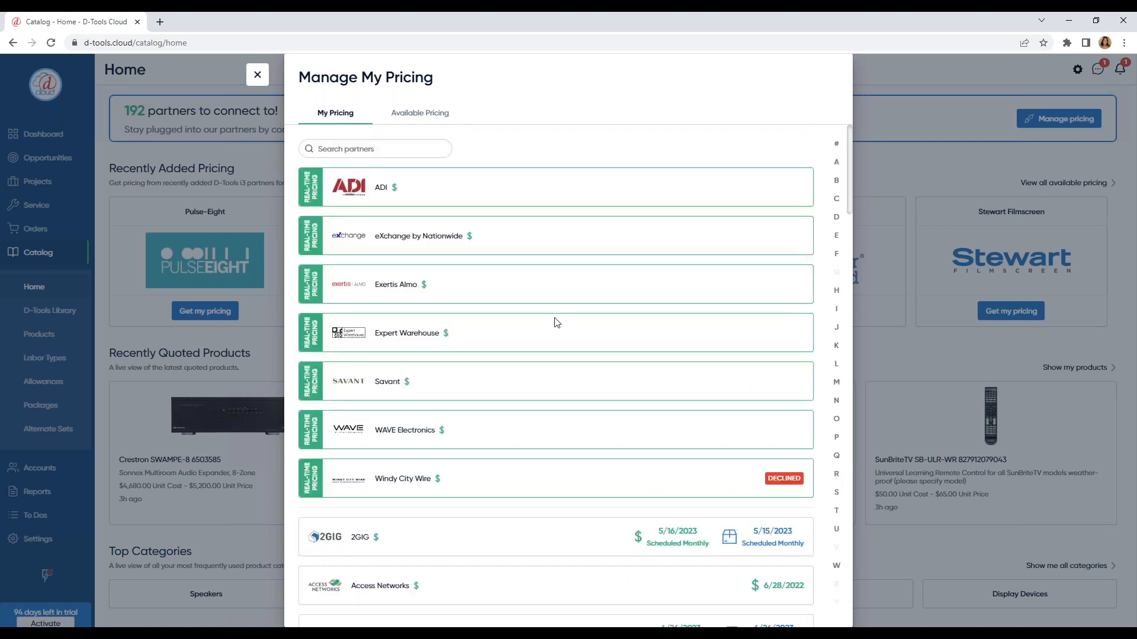
pyautogui.scroll(-2, 589, 354)
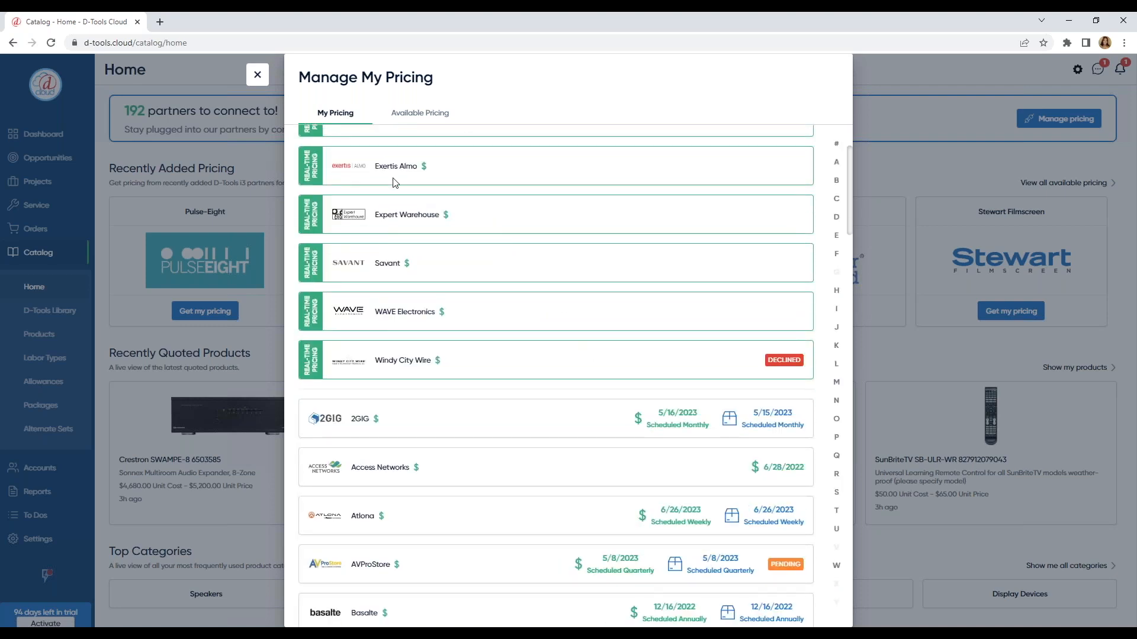
pyautogui.scroll(-3, 598, 253)
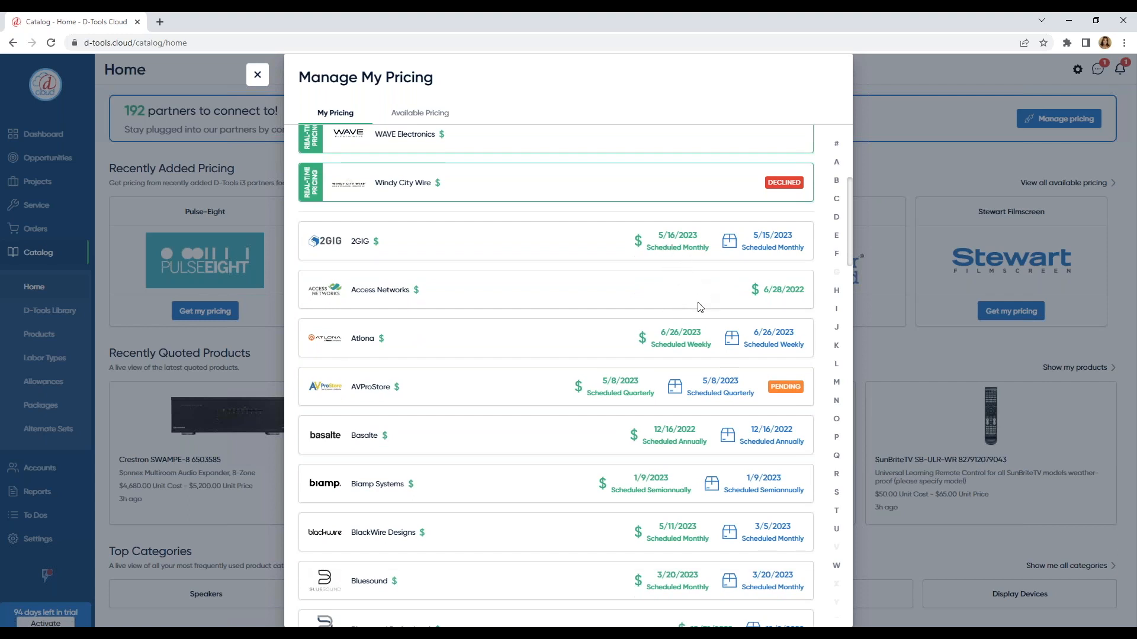
pyautogui.scroll(-1, 699, 299)
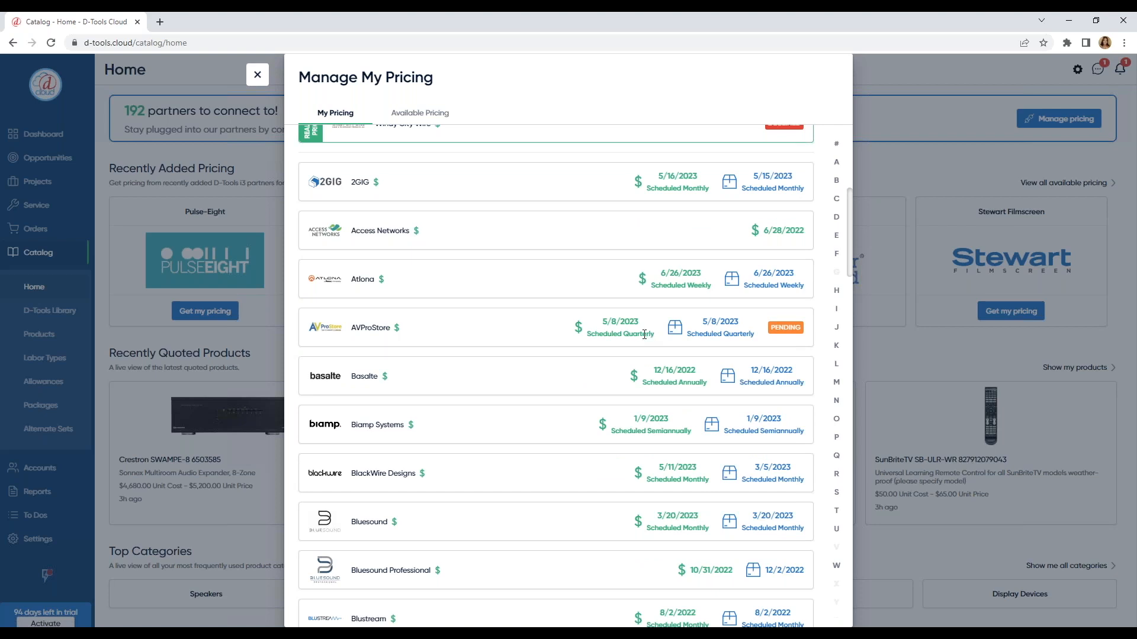
pyautogui.scroll(4, 639, 349)
pyautogui.scroll(2, 628, 343)
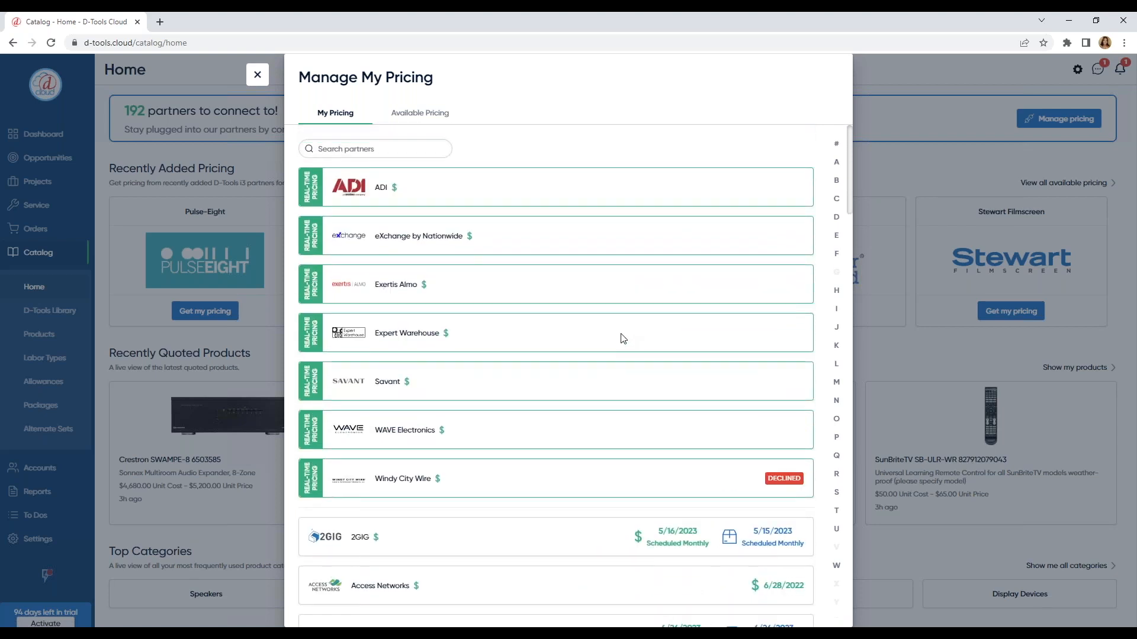
# Open the 2GIG-CAM-131-NET camera from ADI's product list and examine its pricing, labor and resources.
pyautogui.moveTo(379, 193)
pyautogui.click(382, 193)
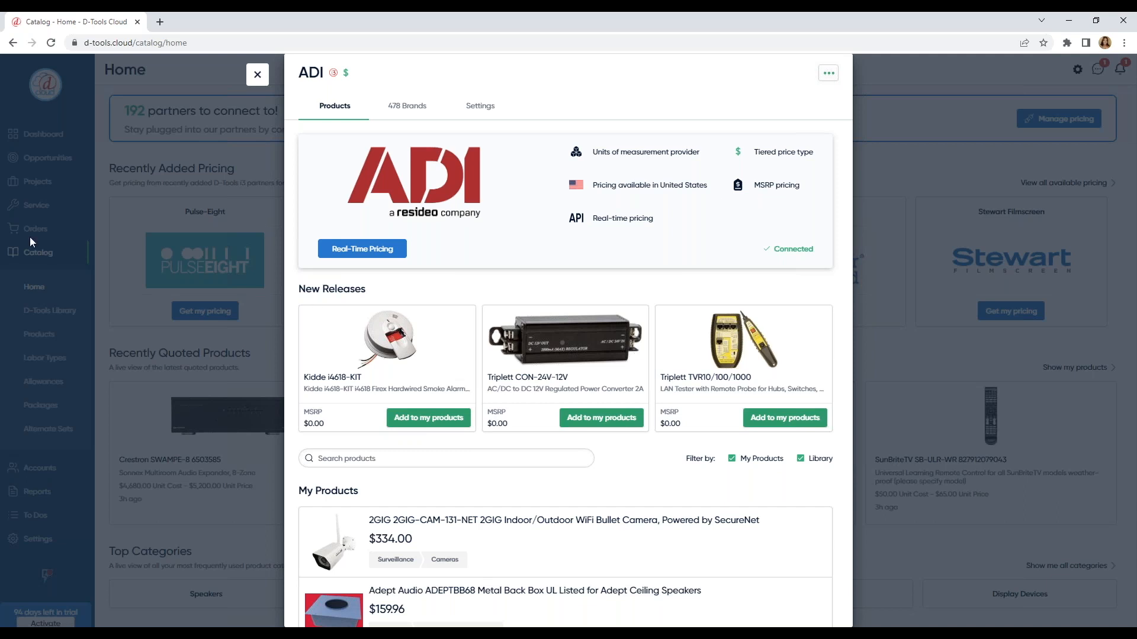
pyautogui.scroll(-2, 711, 241)
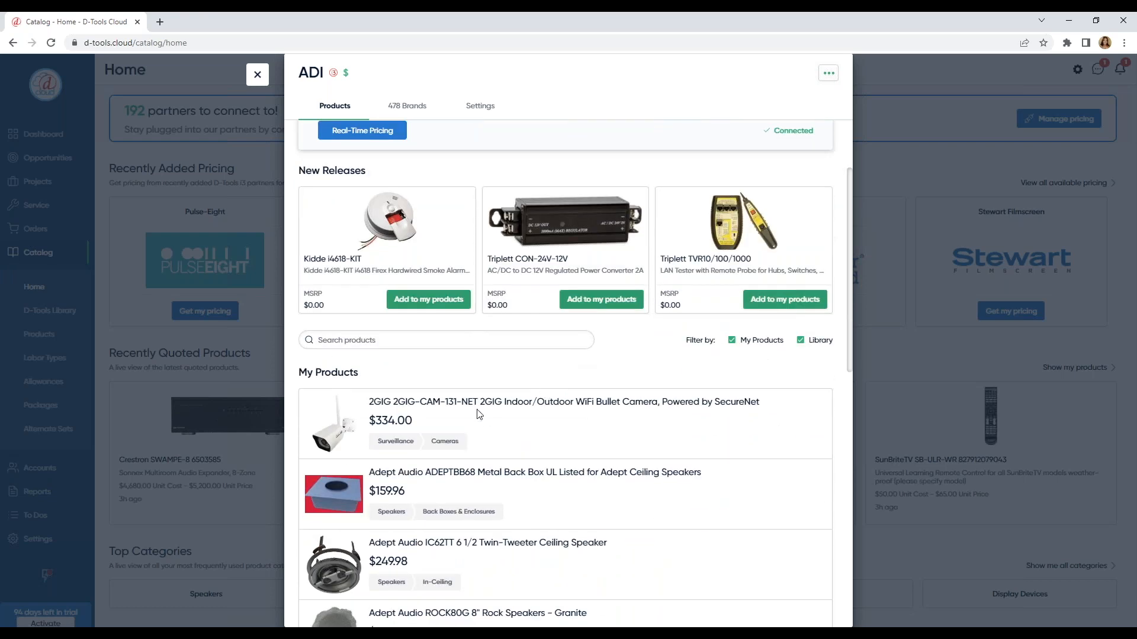
pyautogui.click(432, 410)
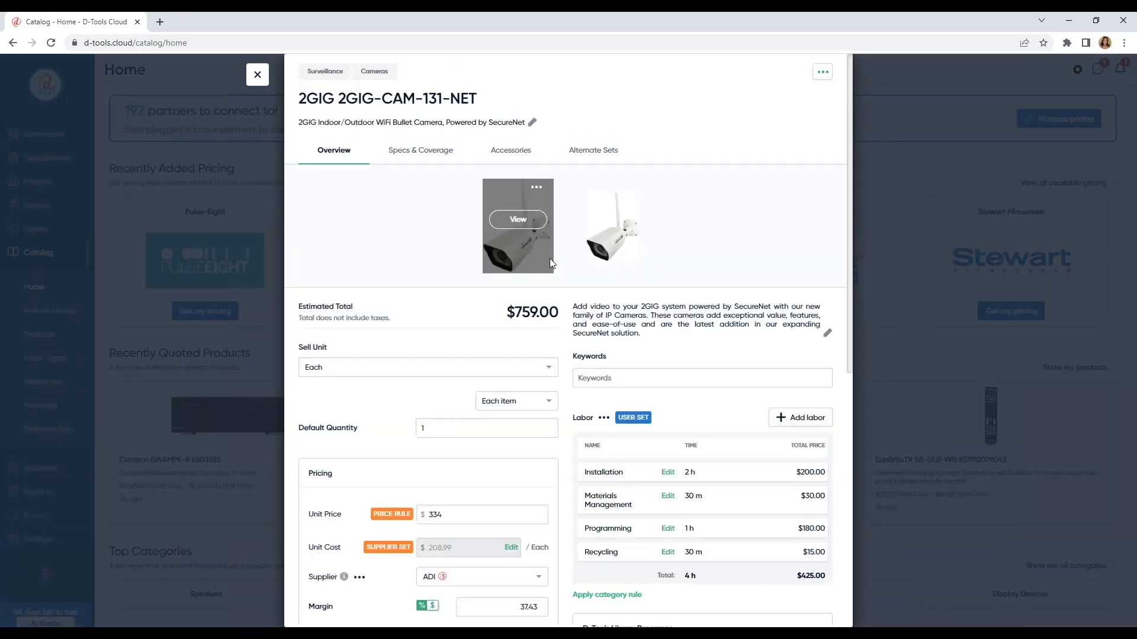
pyautogui.click(613, 151)
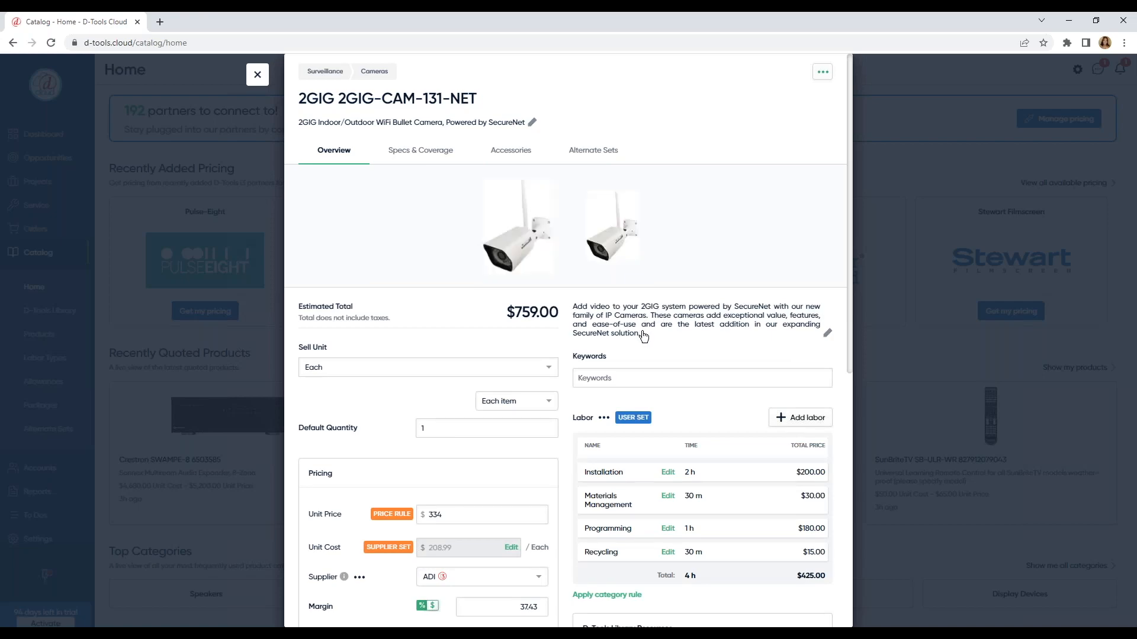
pyautogui.scroll(-4, 638, 342)
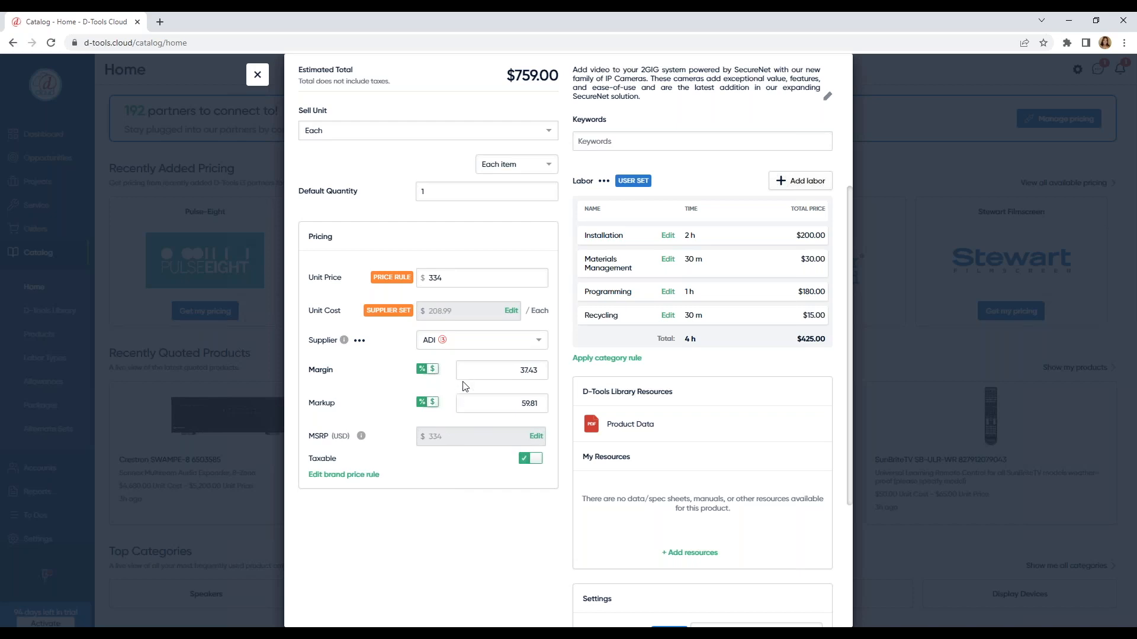
# Inspect the 2GIG brand price rule's price basis, default supplier choices and advanced supplier option, then close the brand settings.
pyautogui.click(360, 481)
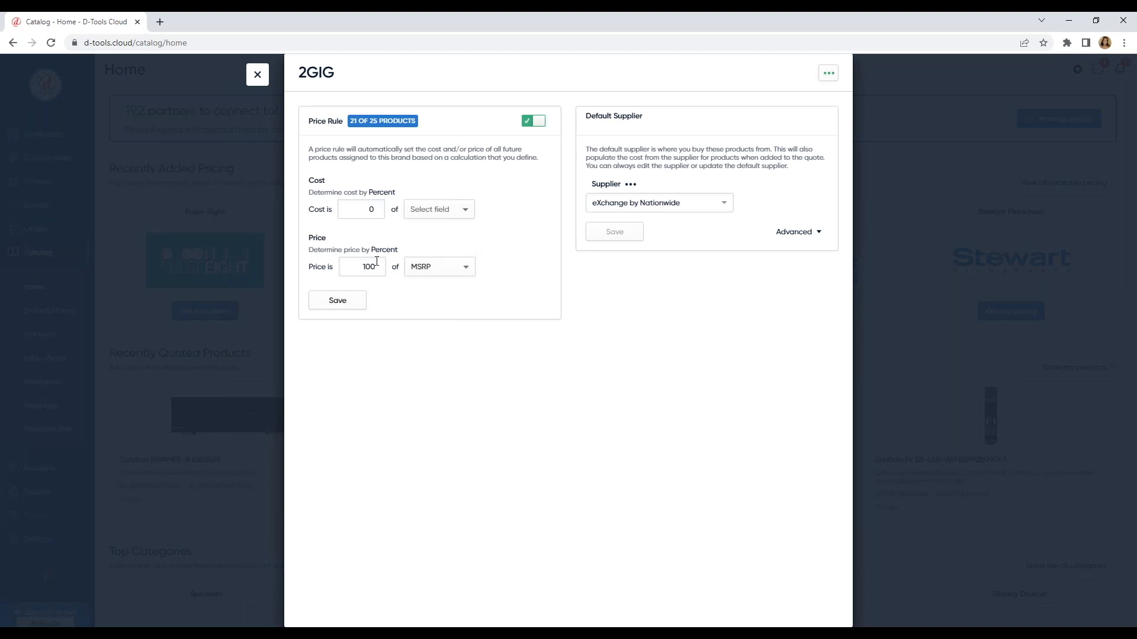
pyautogui.click(444, 272)
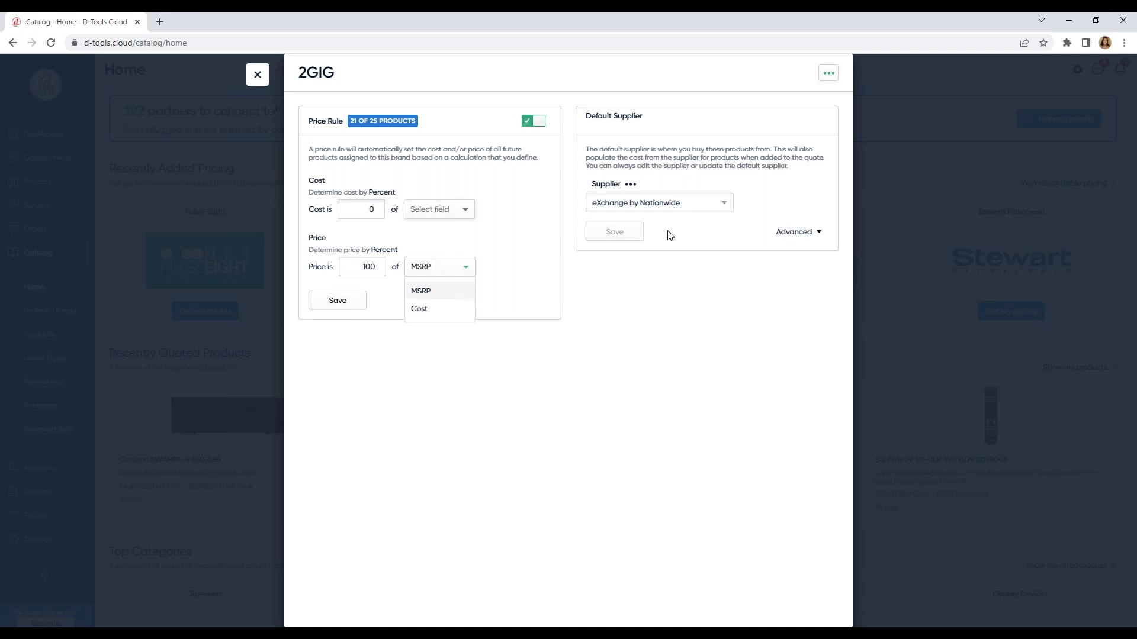
pyautogui.click(709, 211)
pyautogui.click(718, 204)
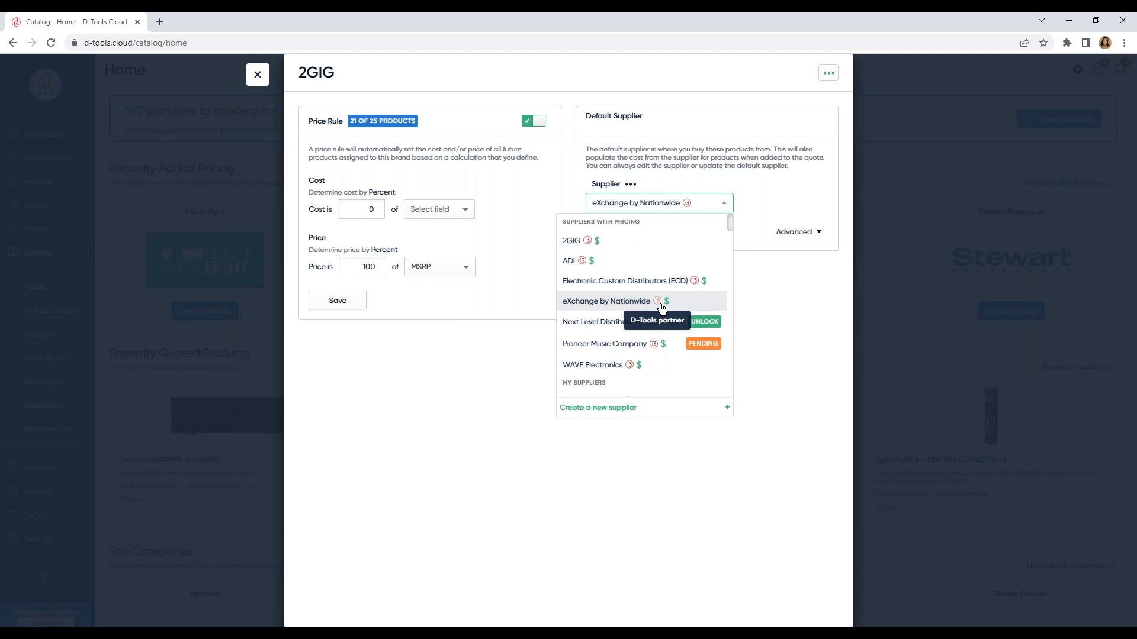
pyautogui.click(806, 233)
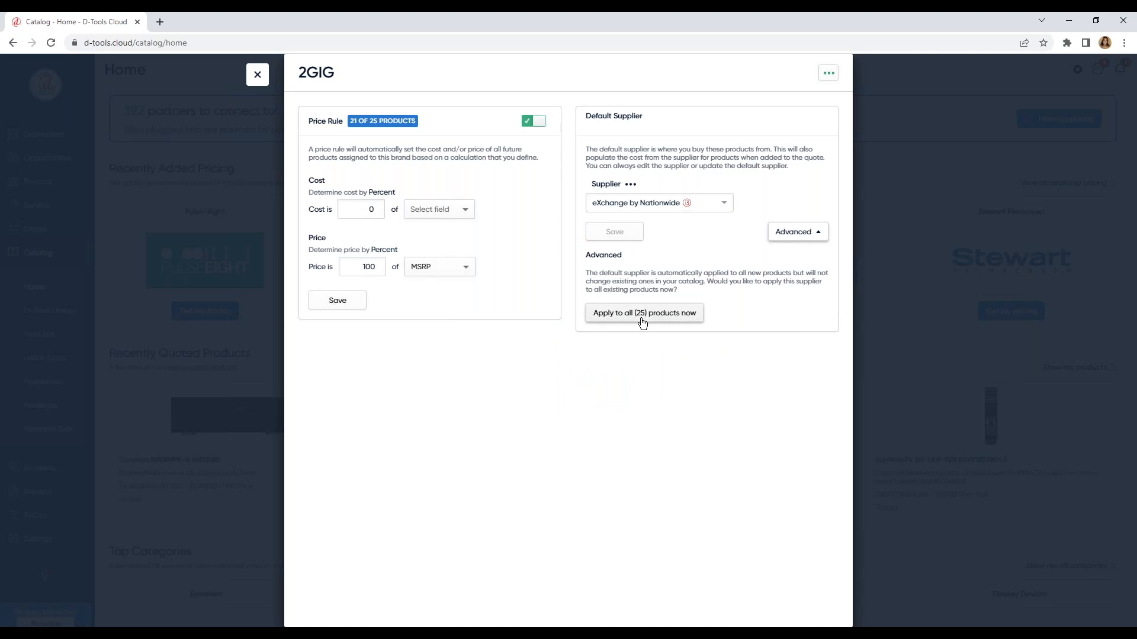
pyautogui.click(259, 79)
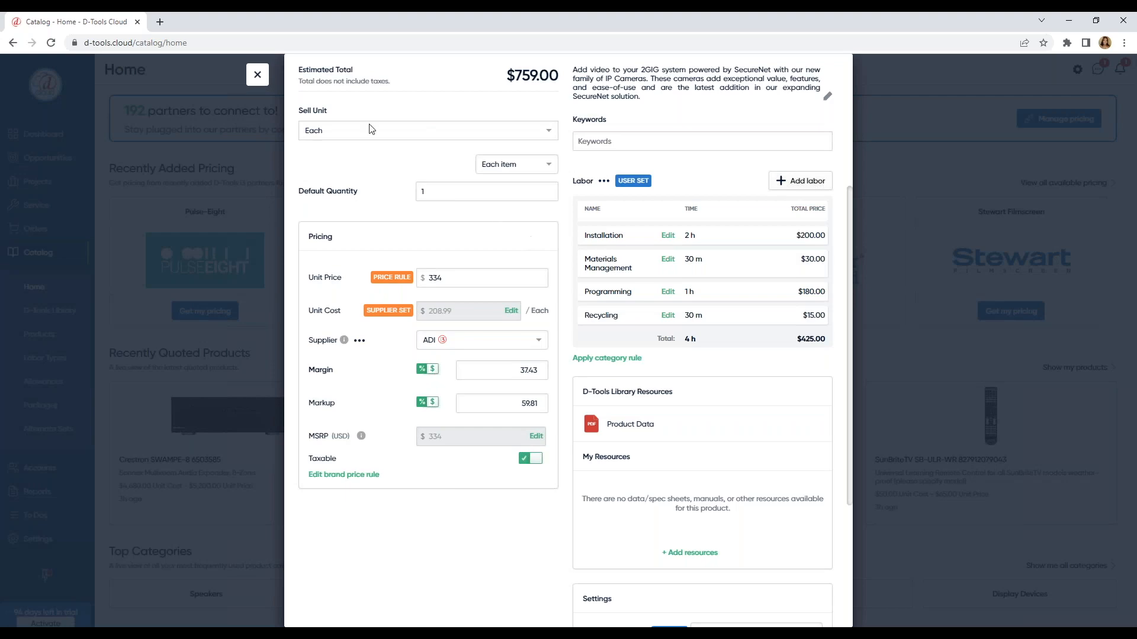
# Close the camera details, ADI supplier page and pricing manager, and go to the catalog's Products list.
pyautogui.click(258, 77)
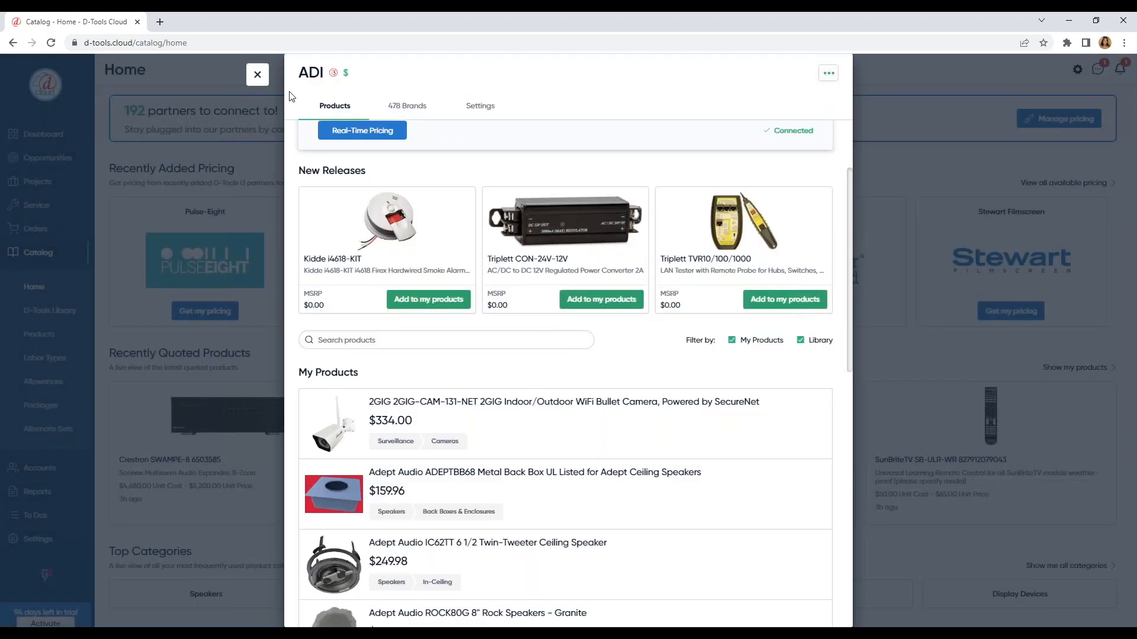
pyautogui.click(257, 75)
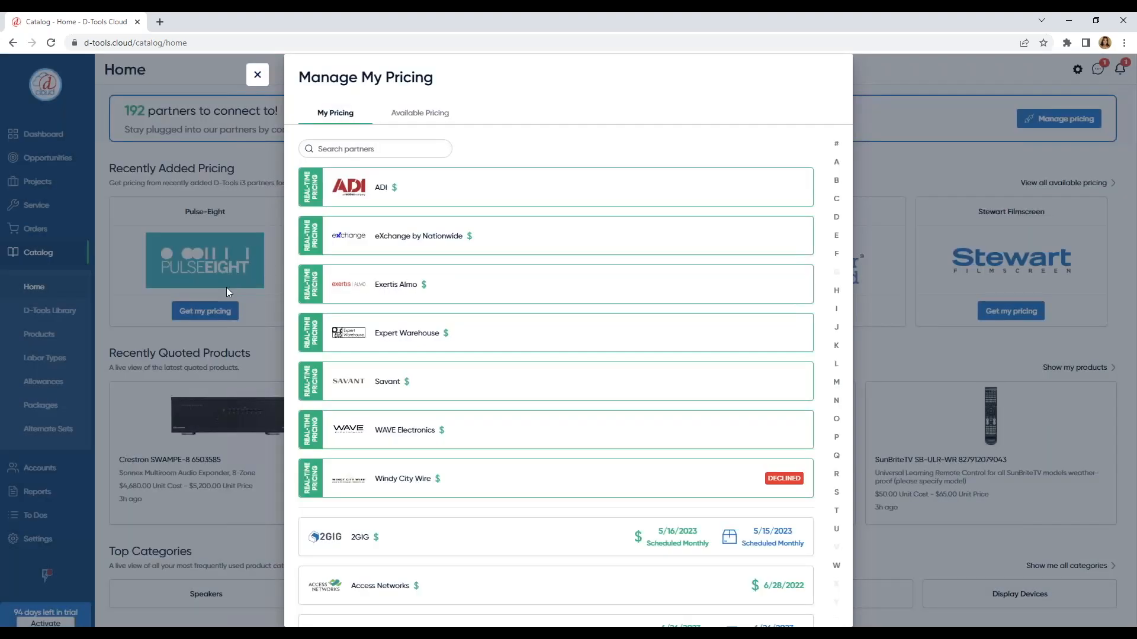
pyautogui.click(263, 82)
pyautogui.click(49, 345)
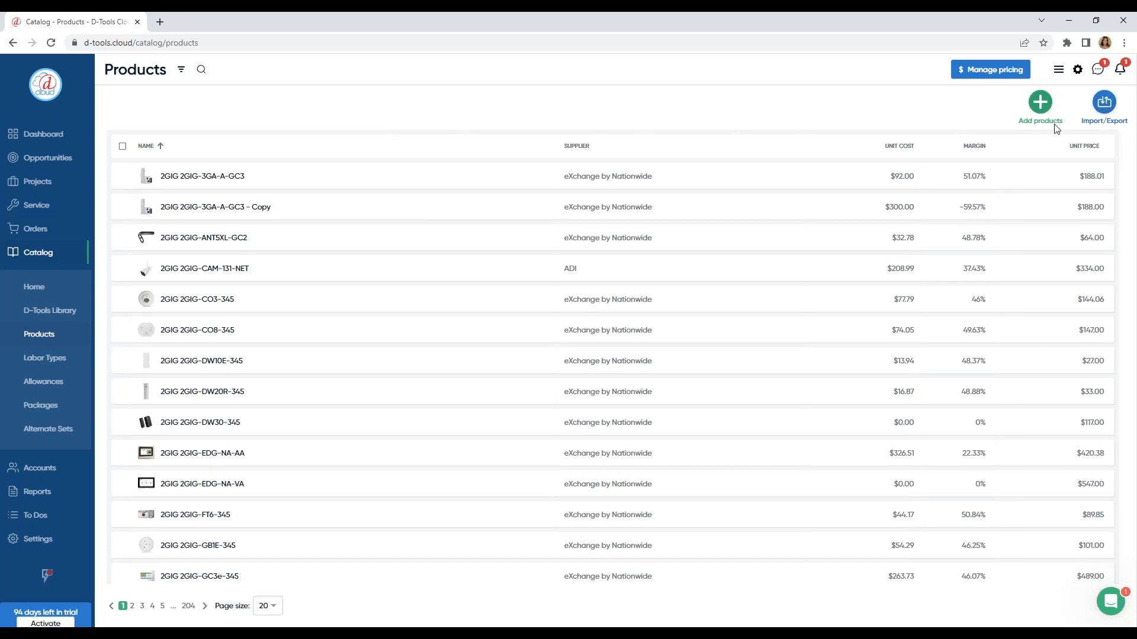
# Start a product import to view the import file guidelines, and close it without uploading a file.
pyautogui.click(1107, 108)
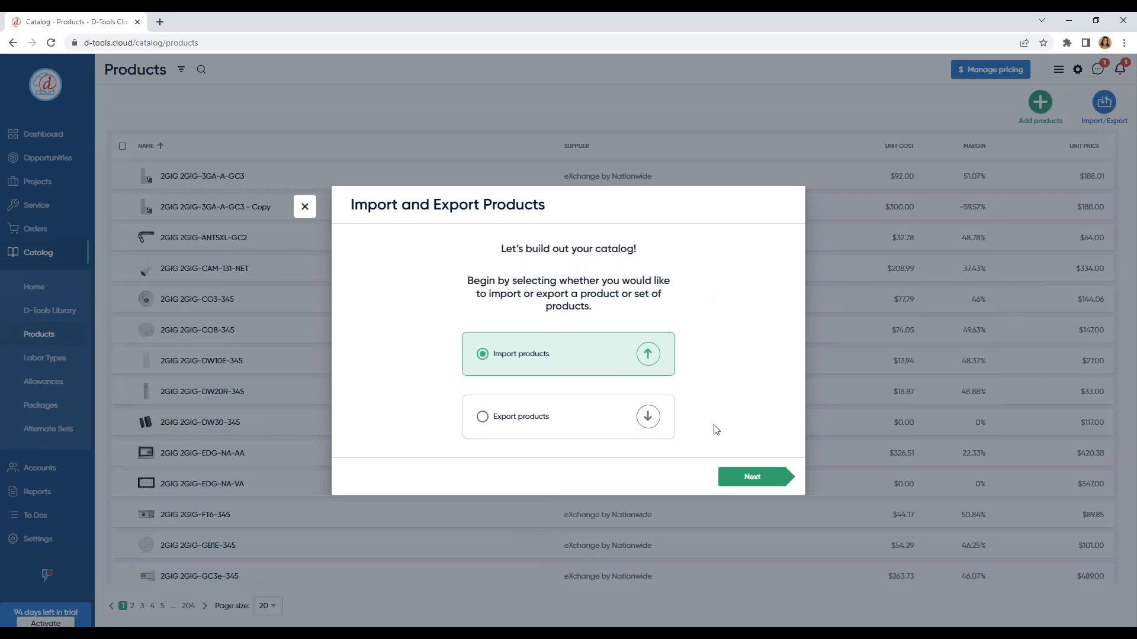
pyautogui.click(744, 478)
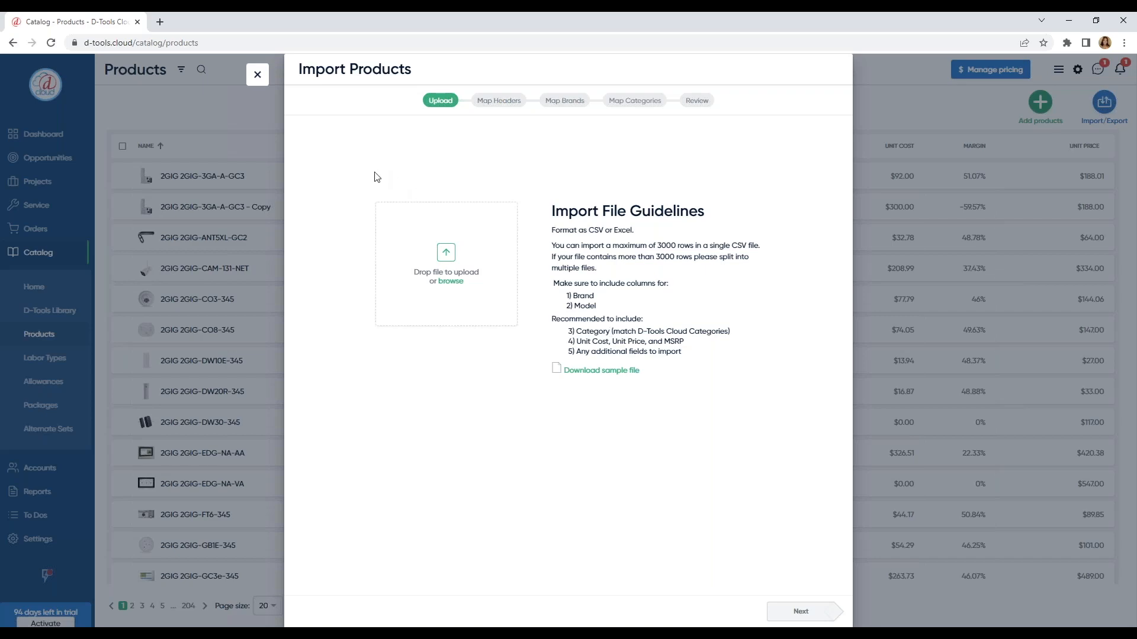
pyautogui.click(256, 76)
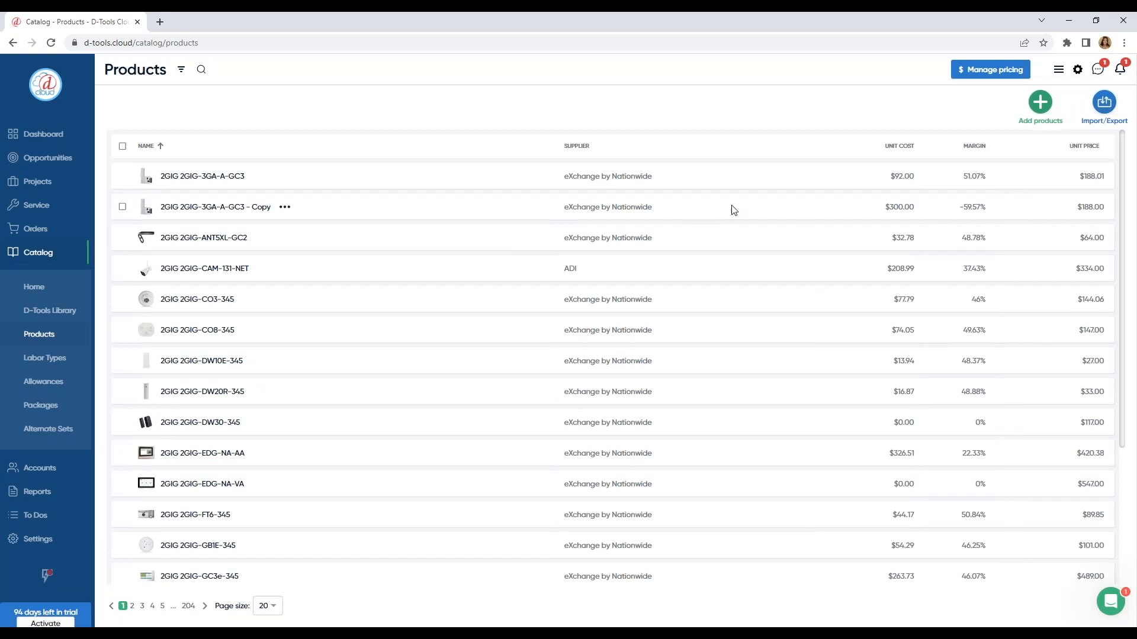
# View the Data & Pricing requests feedback page from the account options, and return to the product catalog.
pyautogui.scroll(-2, 64, 413)
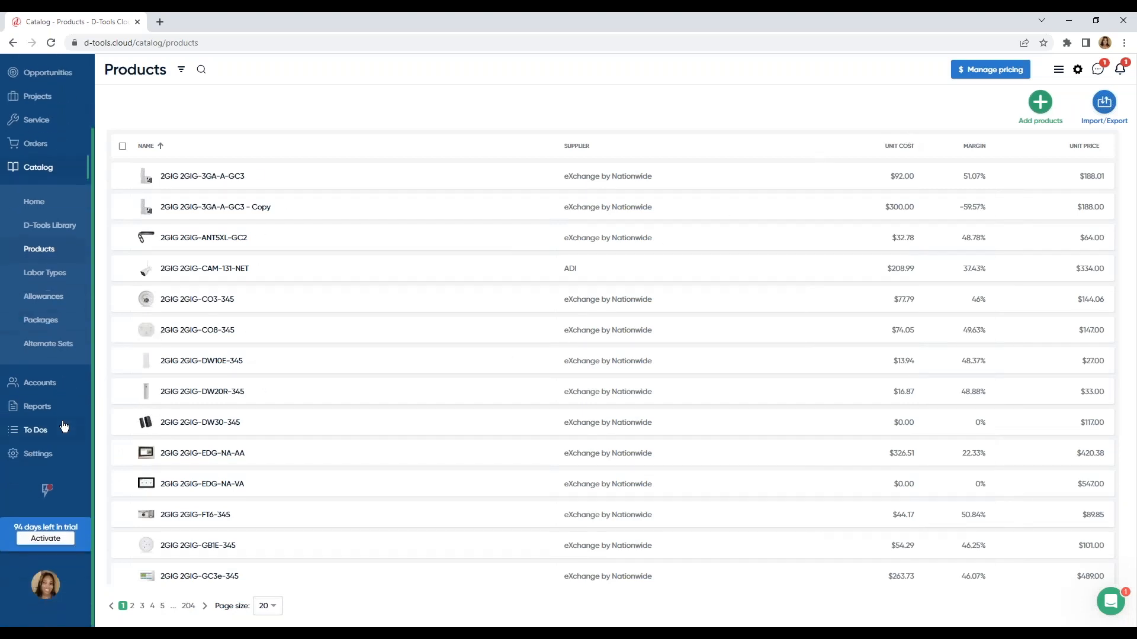
pyautogui.click(47, 583)
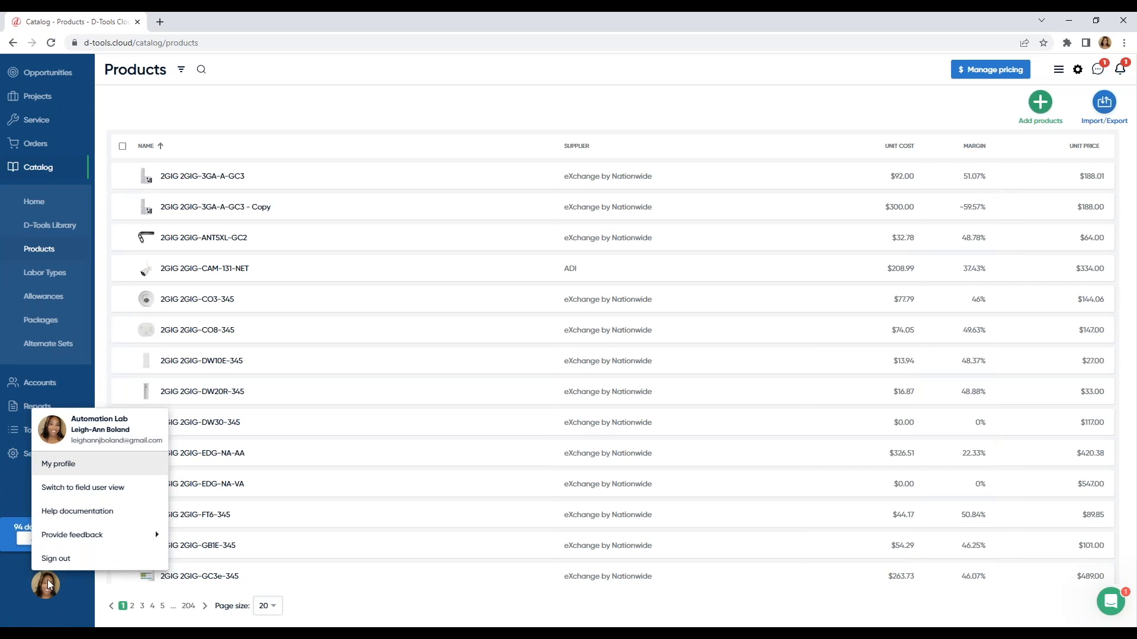
pyautogui.moveTo(71, 535)
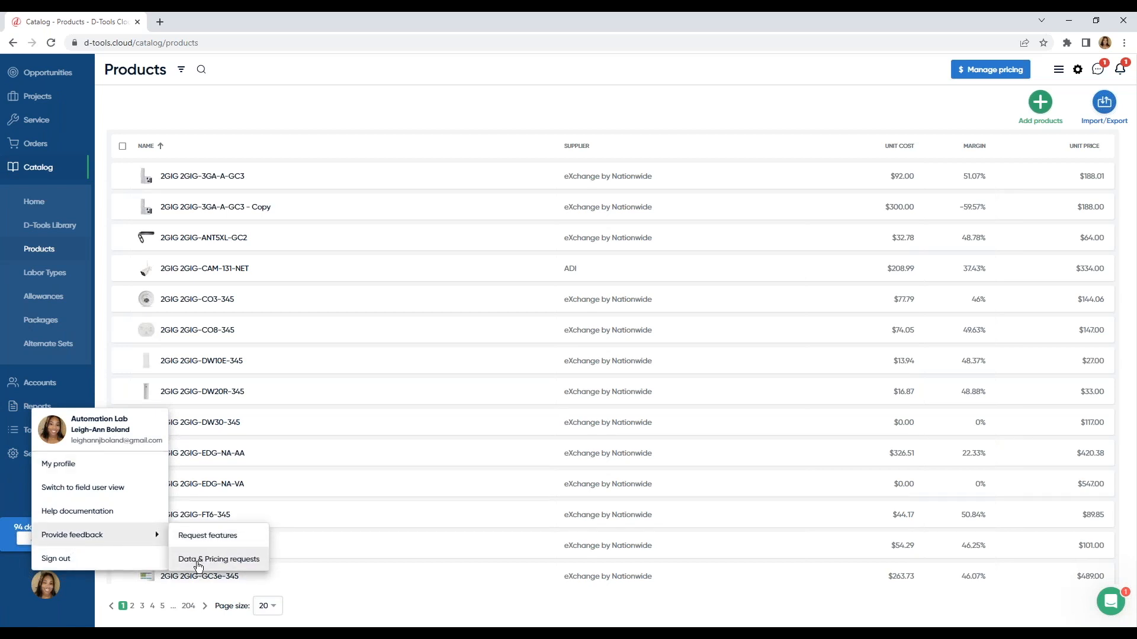
pyautogui.click(197, 562)
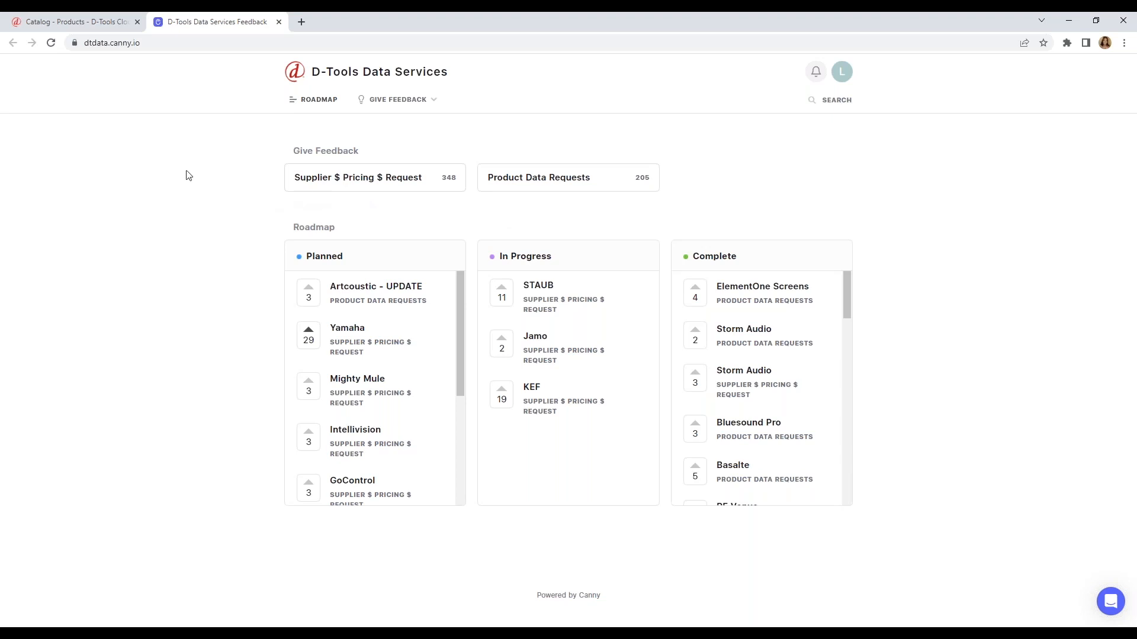
pyautogui.click(111, 31)
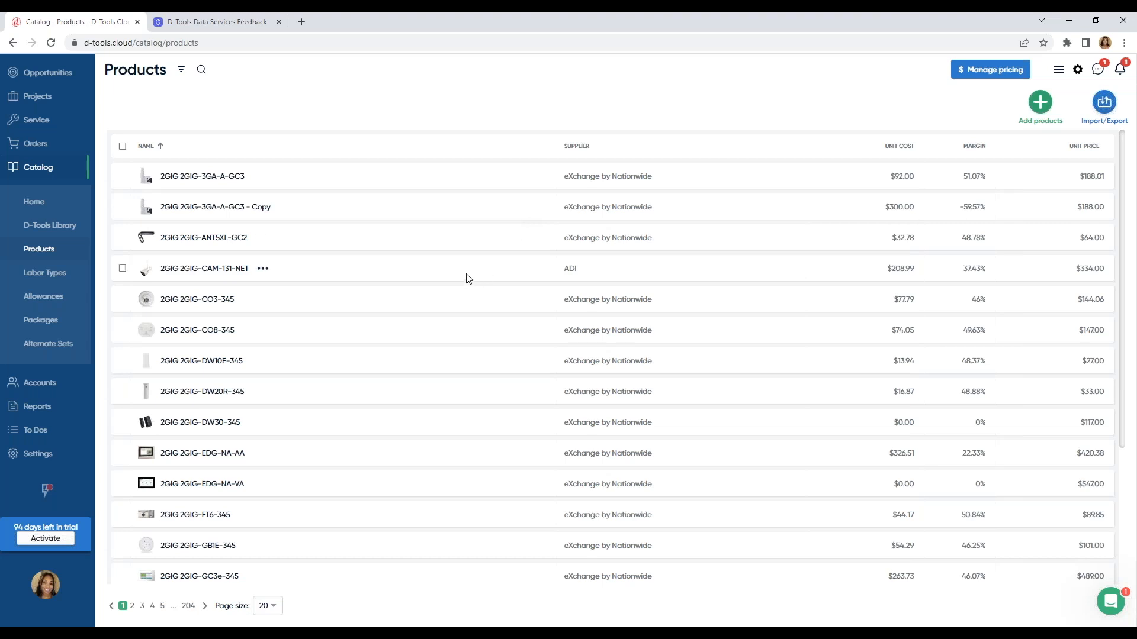
# Go to the catalog's Allowances list, inspect the Large TV allowance's pricing, labor and integration settings, and close it.
pyautogui.click(63, 303)
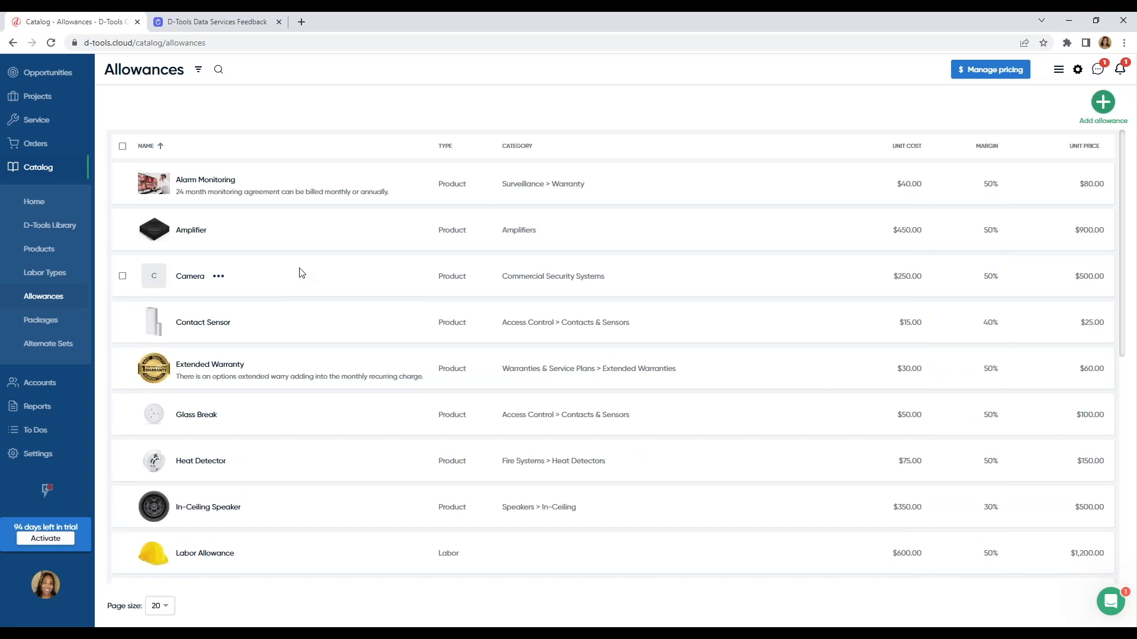
pyautogui.scroll(-3, 307, 289)
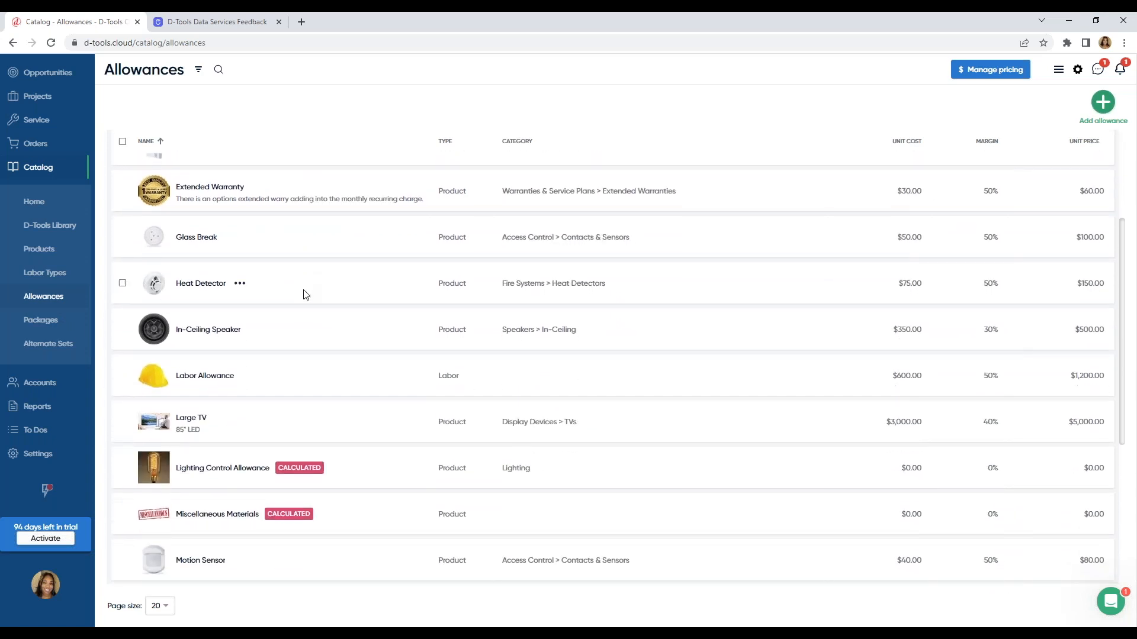
pyautogui.scroll(-2, 299, 349)
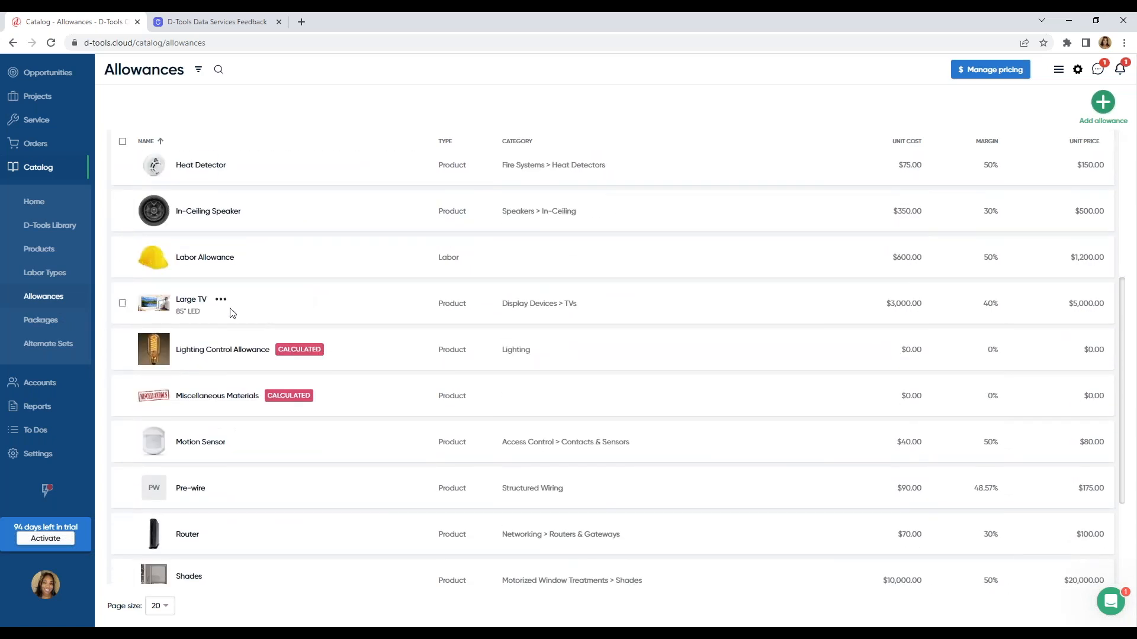
pyautogui.click(221, 299)
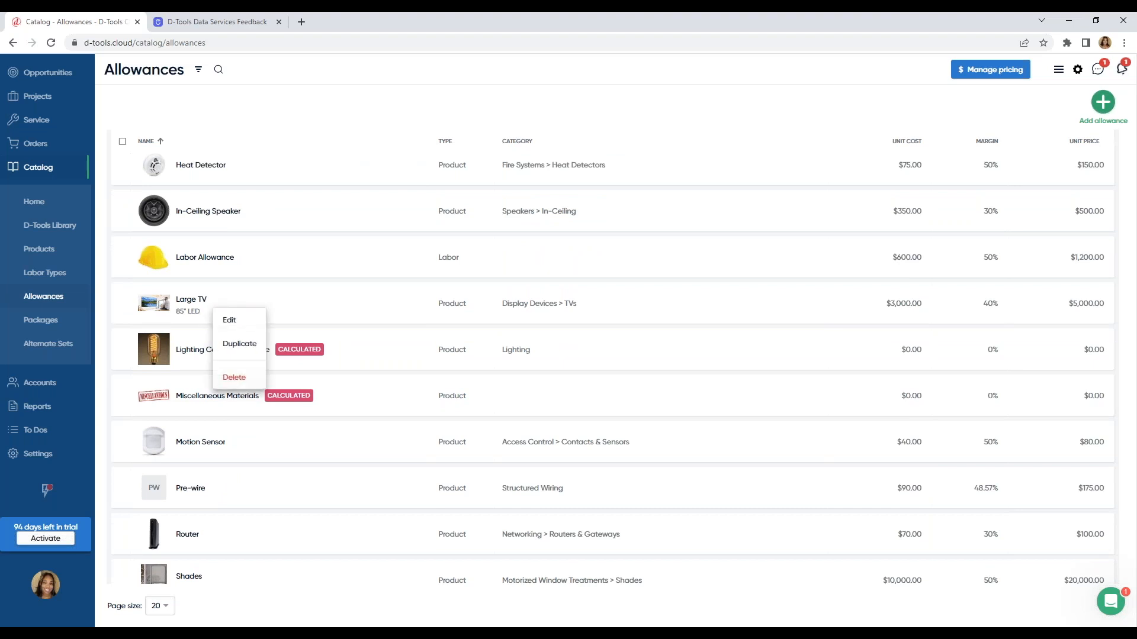
pyautogui.click(230, 319)
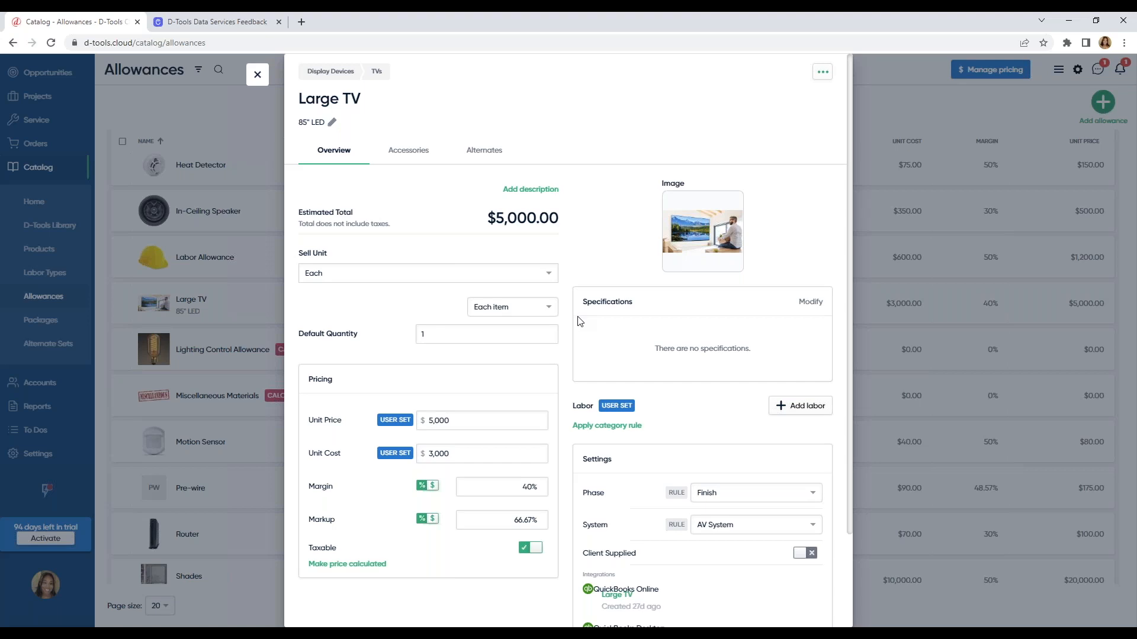
pyautogui.scroll(-3, 578, 321)
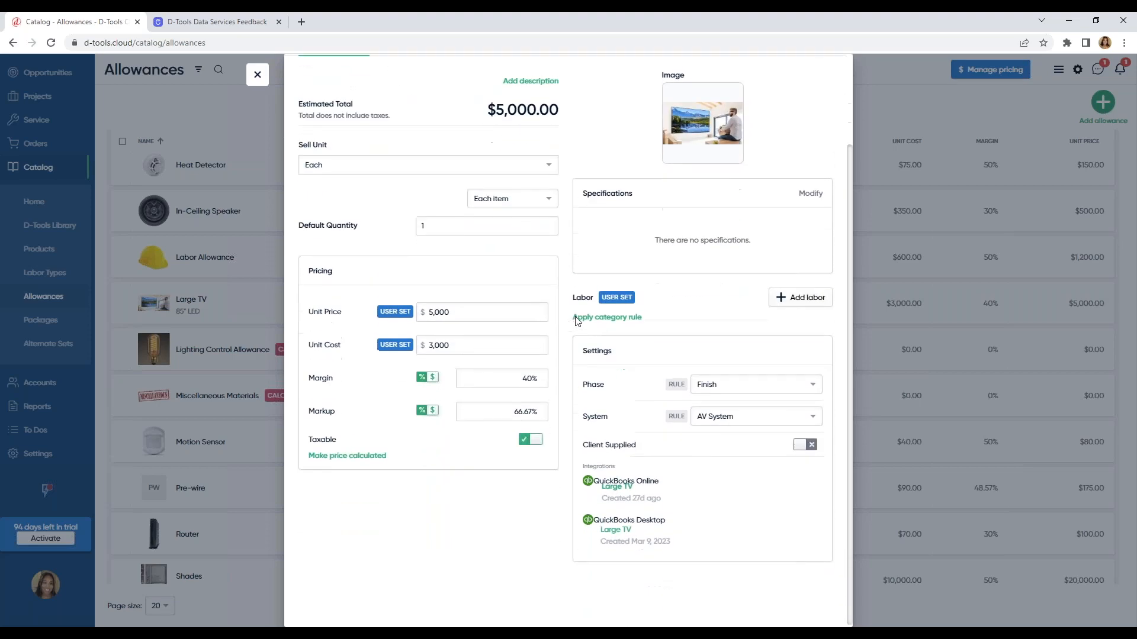
pyautogui.scroll(3, 591, 292)
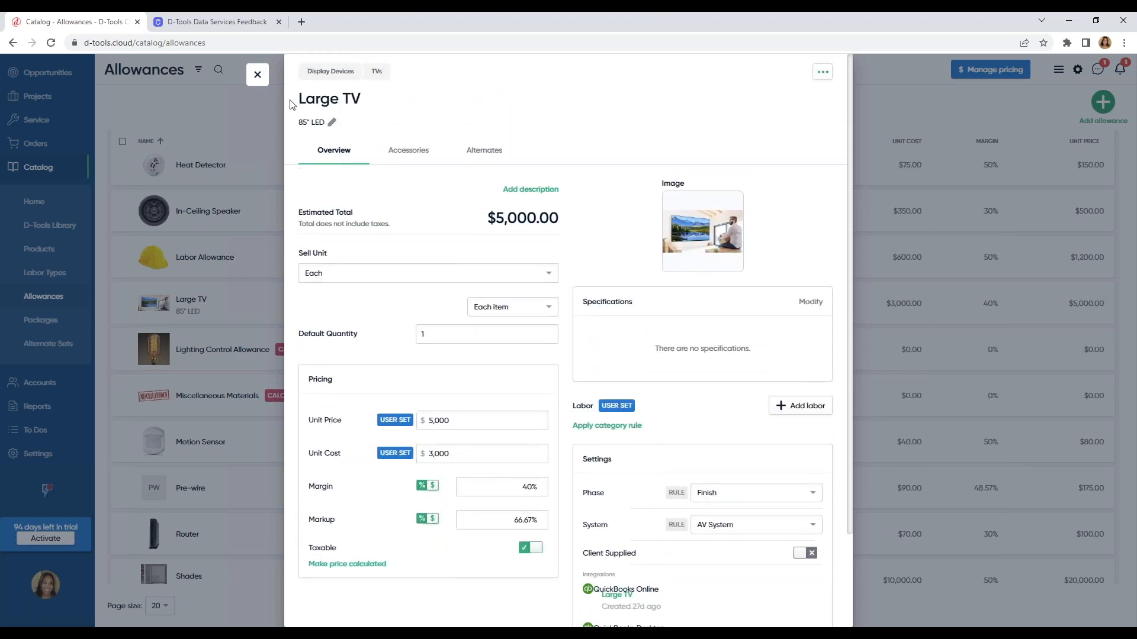
pyautogui.click(258, 75)
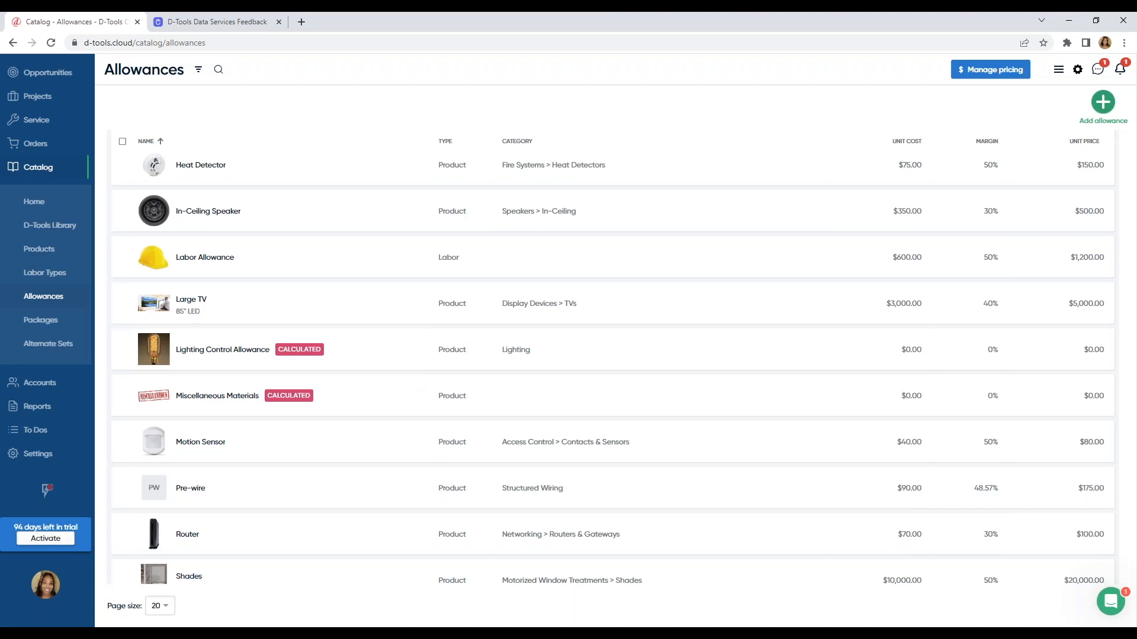
# Open the Miscellaneous Materials allowance to examine how its unit price and cost are calculated, and close it.
pyautogui.moveTo(327, 397)
pyautogui.click(327, 396)
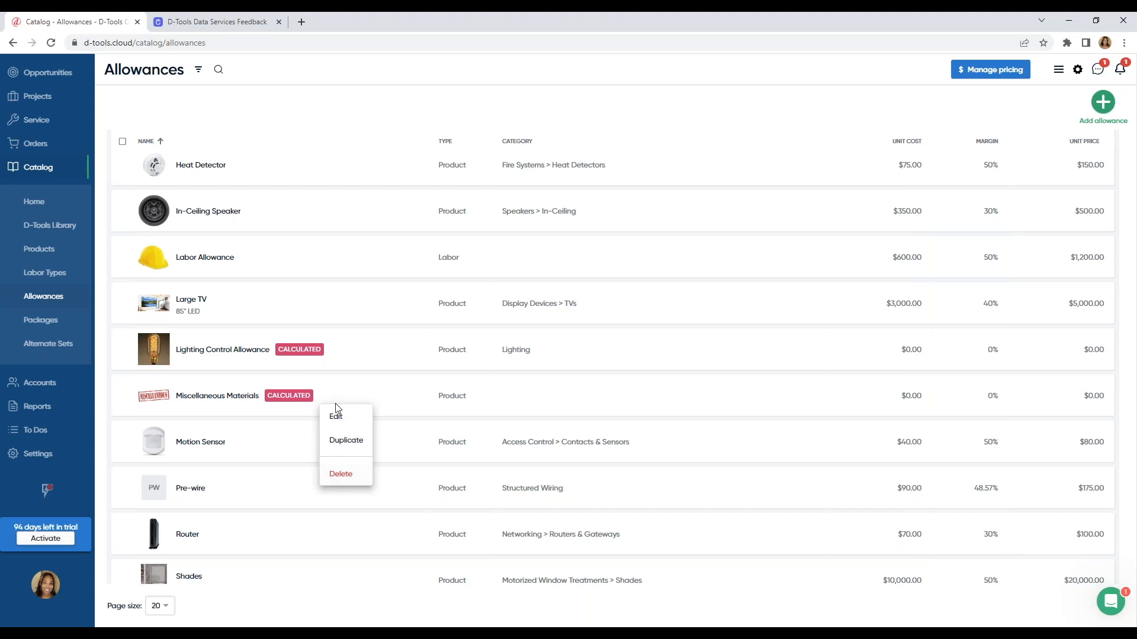
pyautogui.click(342, 418)
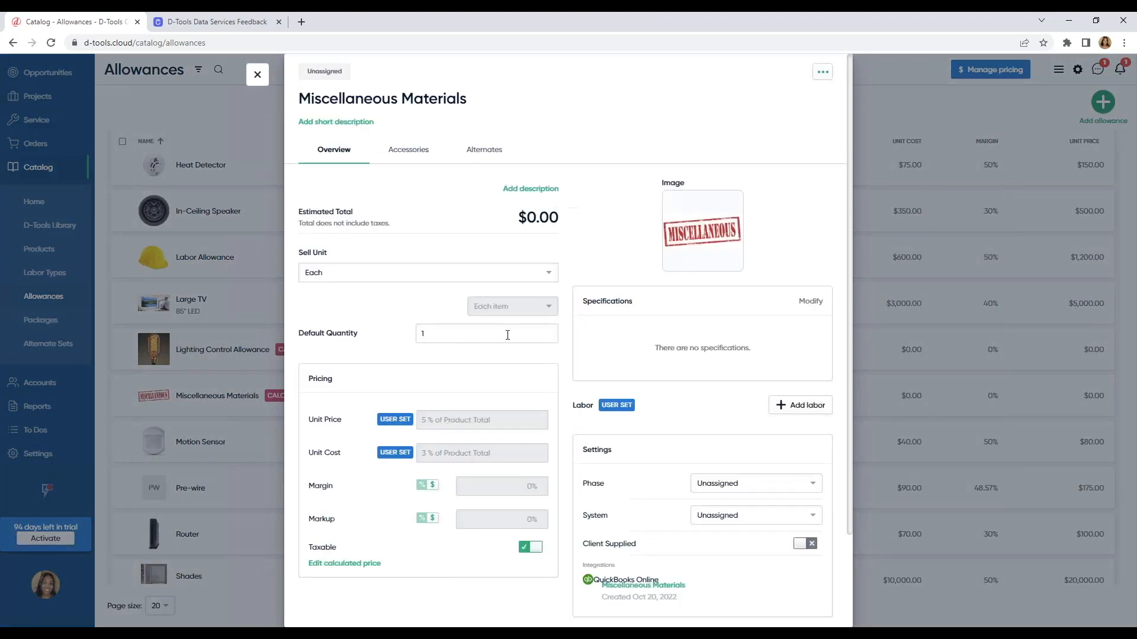
pyautogui.scroll(-2, 481, 331)
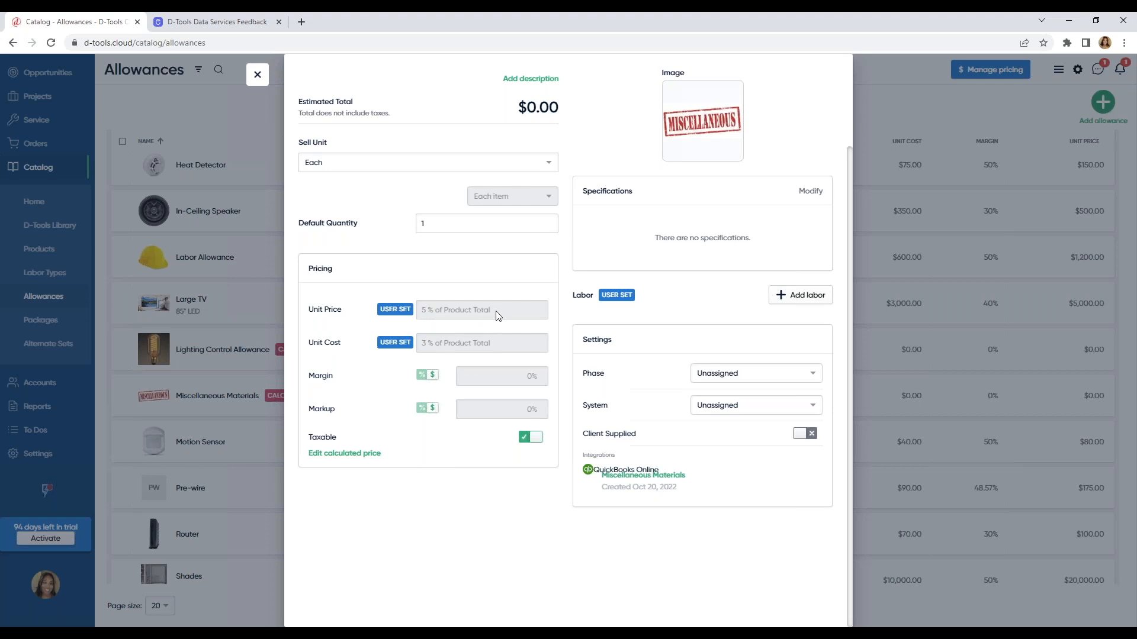
pyautogui.scroll(2, 521, 326)
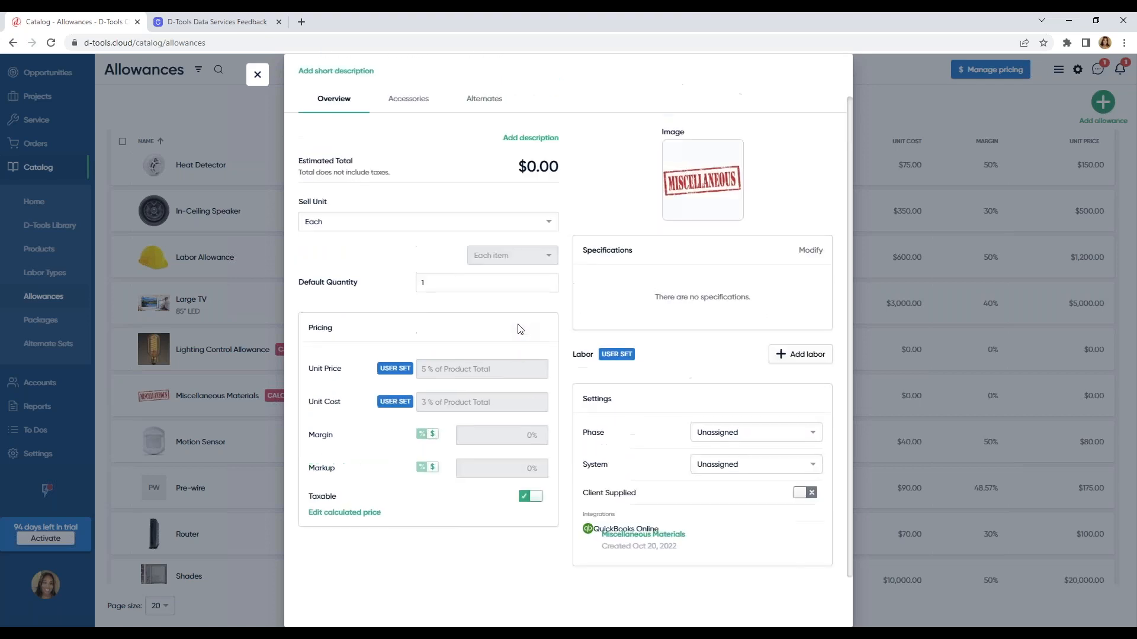
pyautogui.click(257, 75)
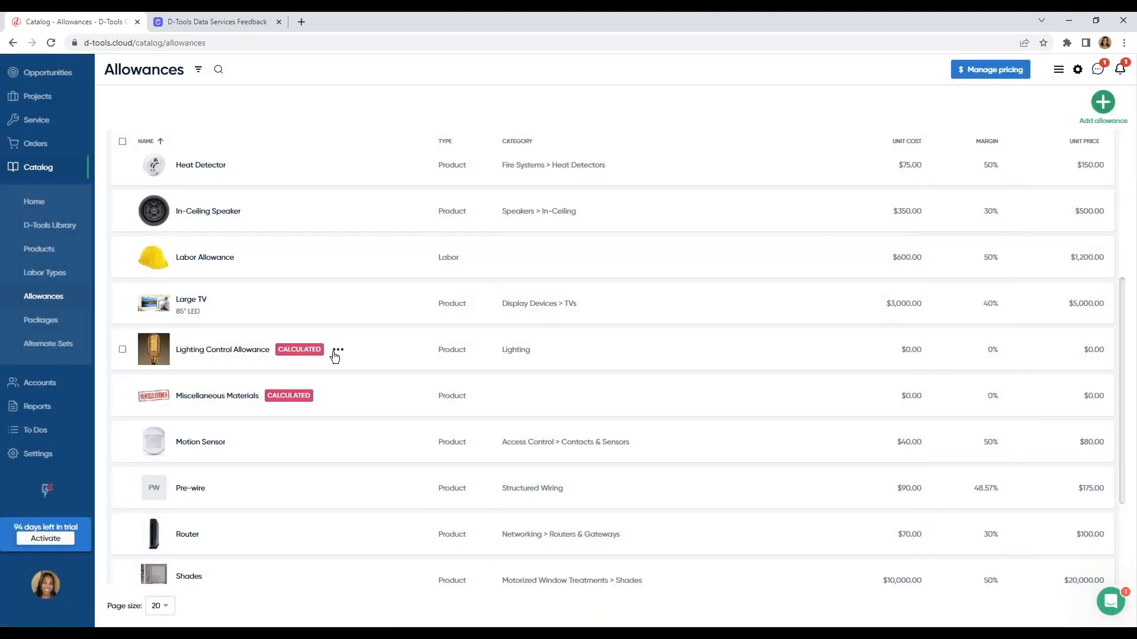
# Review the Lighting Control Allowance's area-based cost and price calculation, save it as it is, and close the allowance.
pyautogui.click(339, 352)
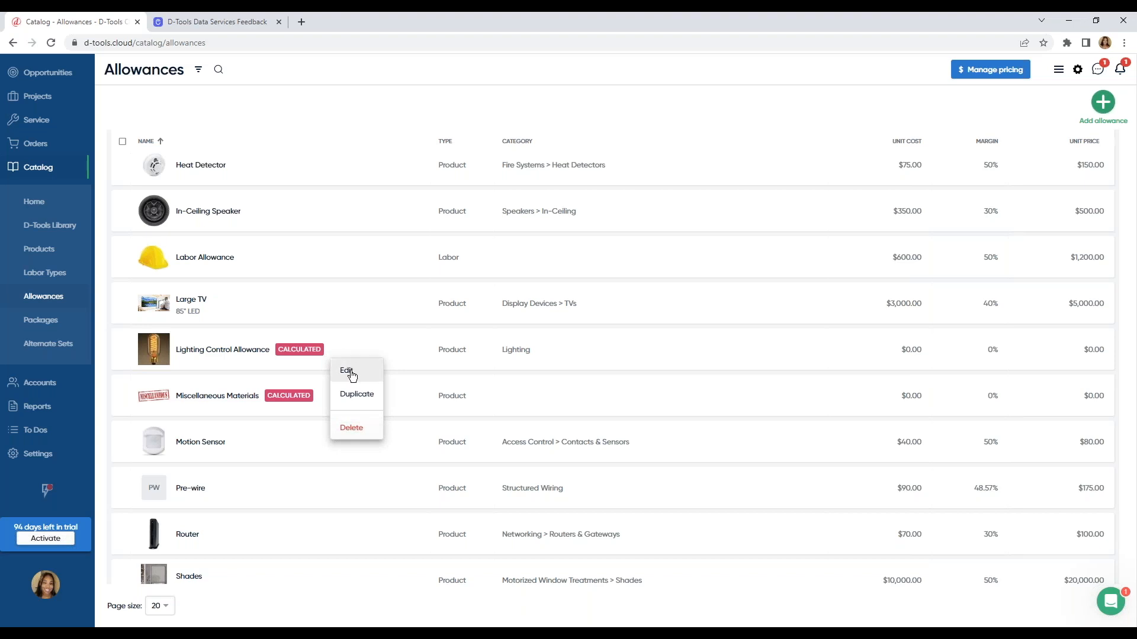
pyautogui.click(349, 372)
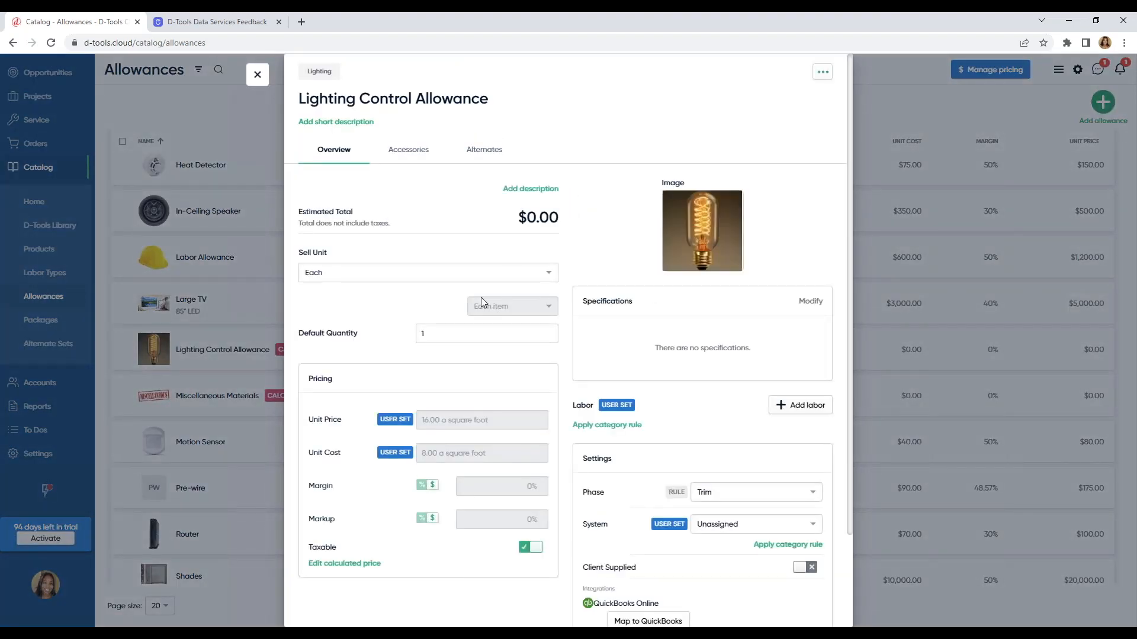
pyautogui.scroll(-1, 480, 320)
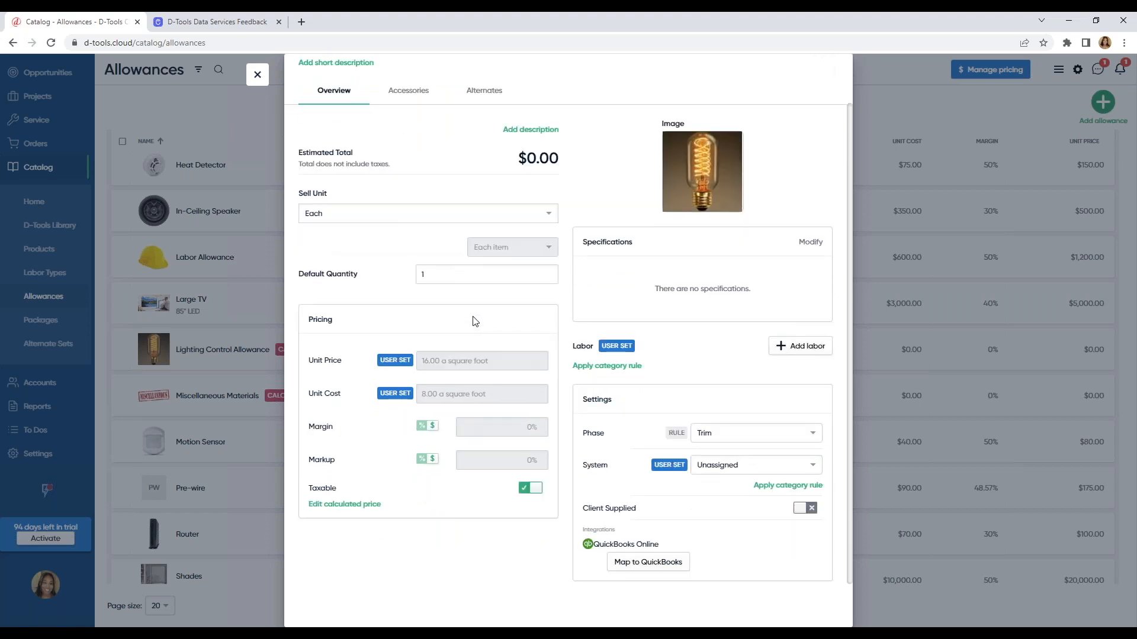
pyautogui.scroll(-1, 464, 332)
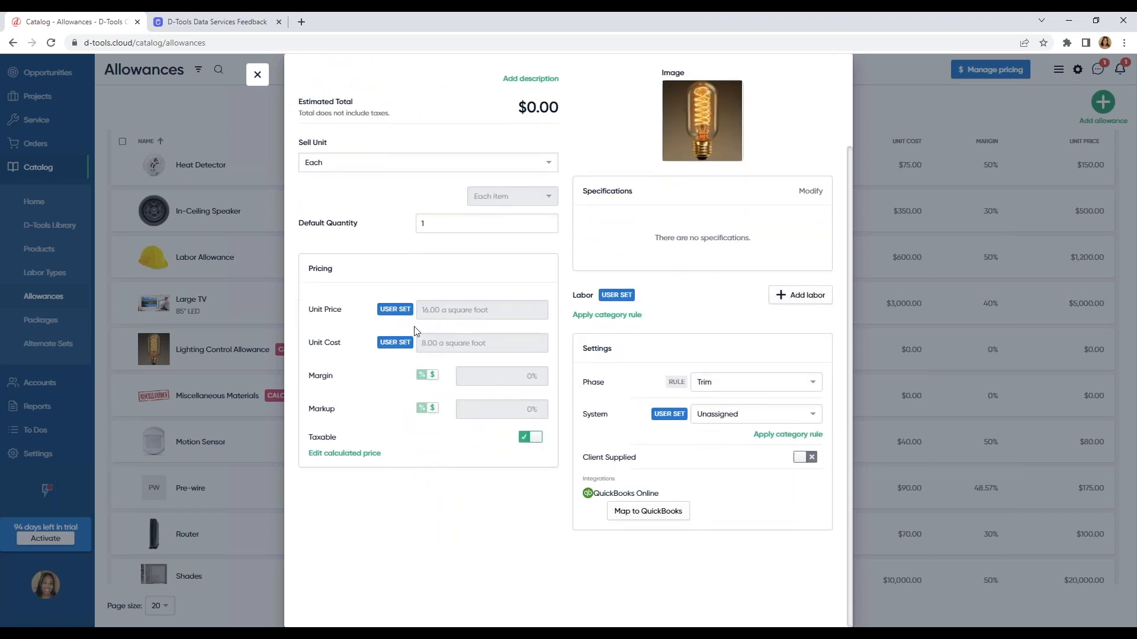
pyautogui.click(365, 456)
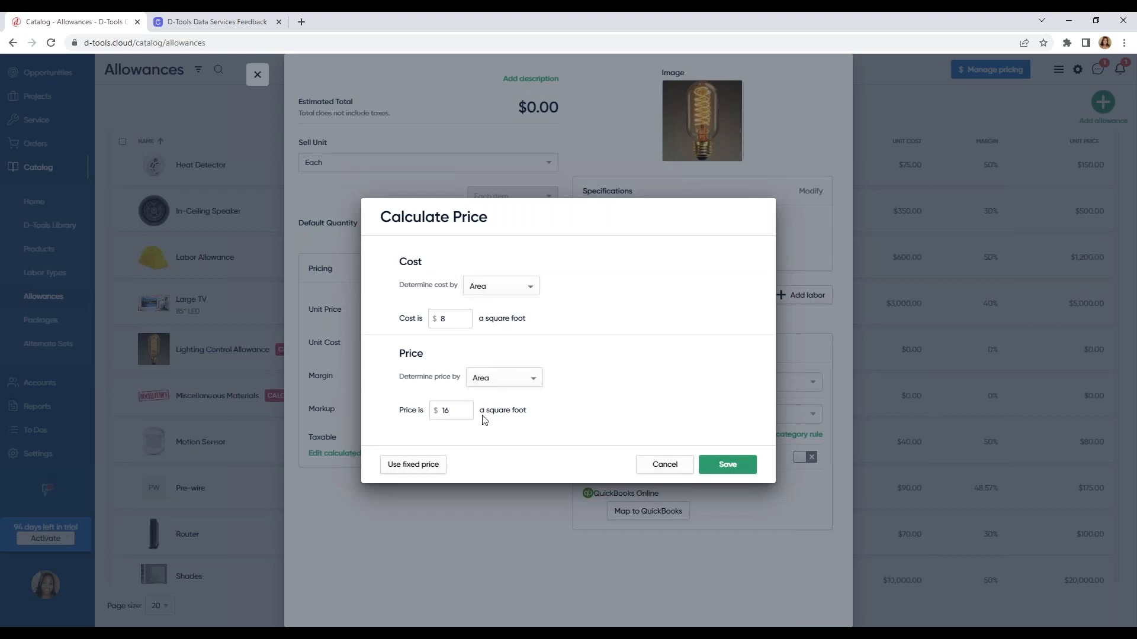
pyautogui.click(718, 461)
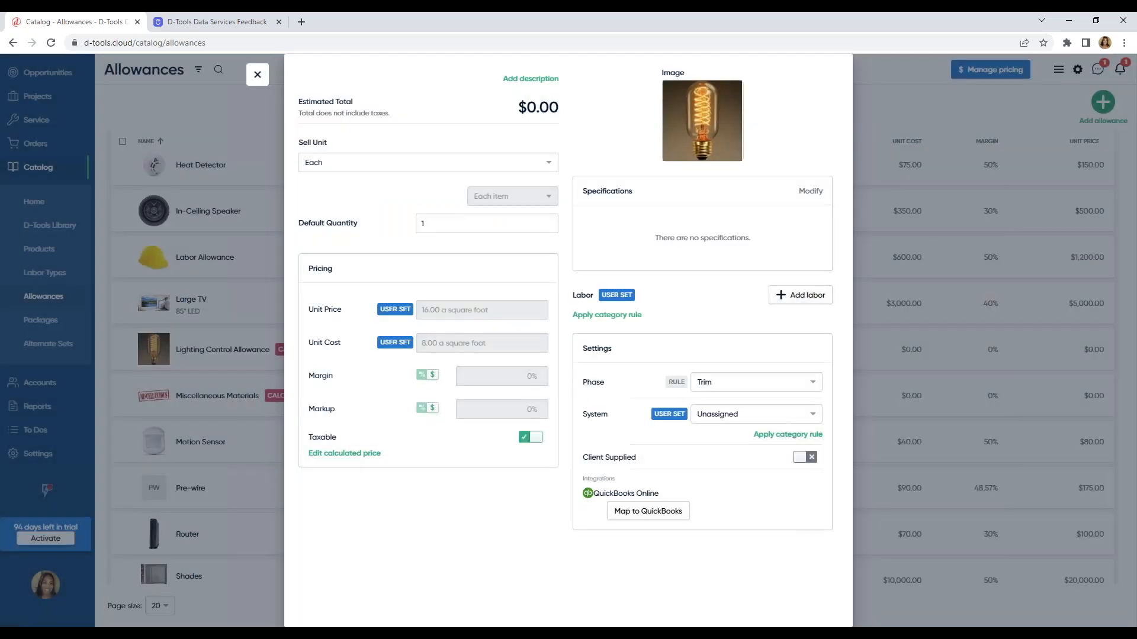
pyautogui.click(257, 75)
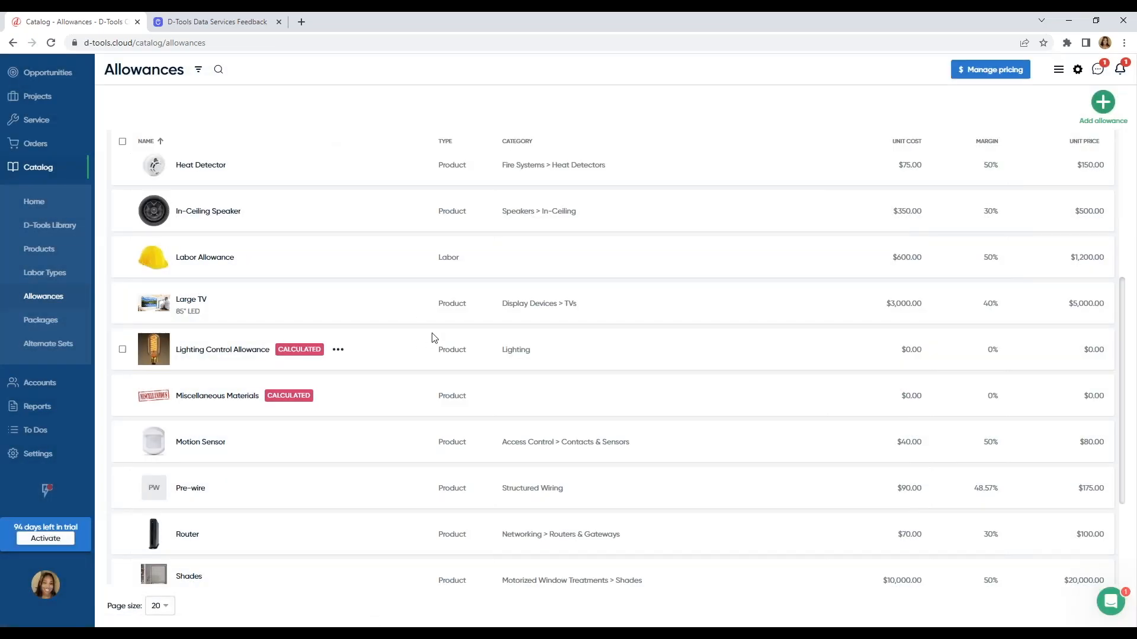
# Start a new Products and Labor Package in Packages to examine its pricing, labor and item search fields, and cancel it.
pyautogui.click(50, 321)
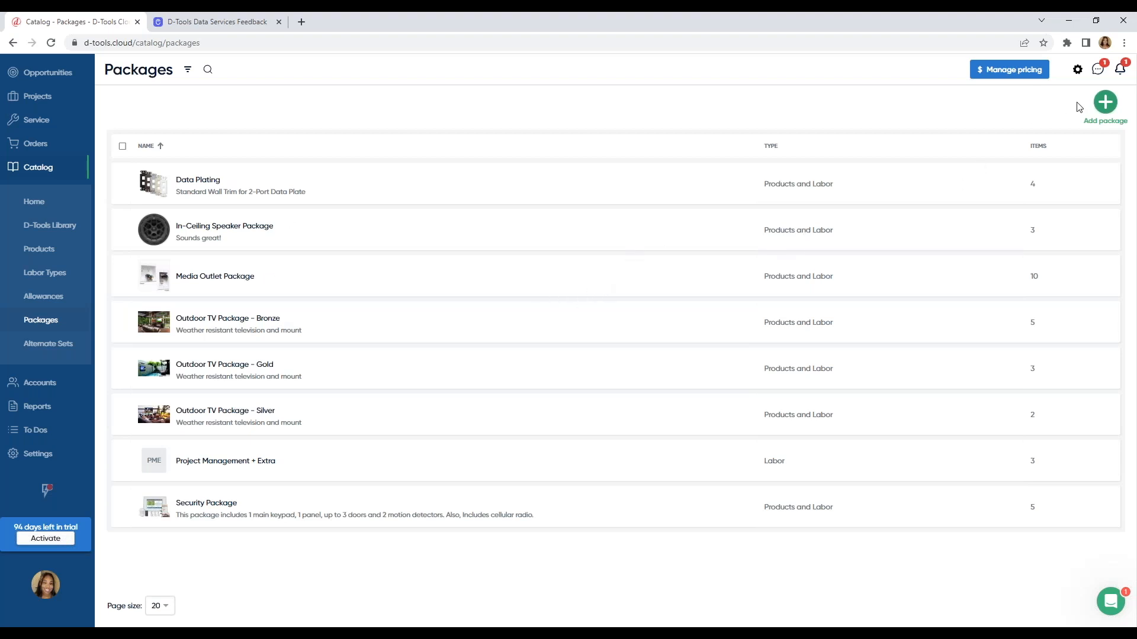
pyautogui.click(1104, 106)
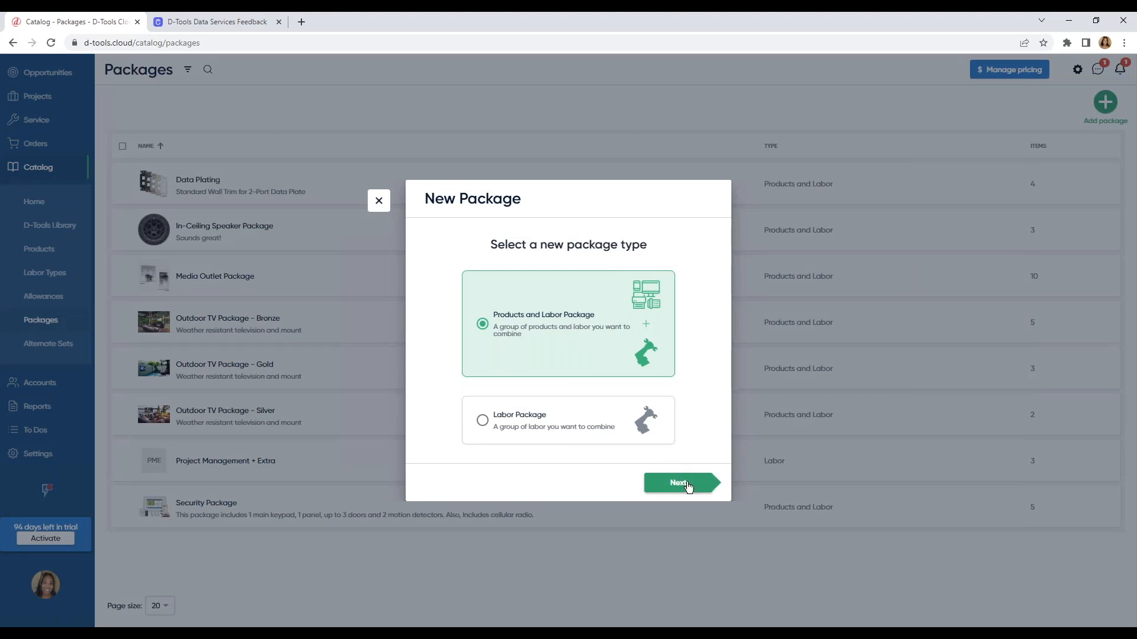
pyautogui.click(686, 484)
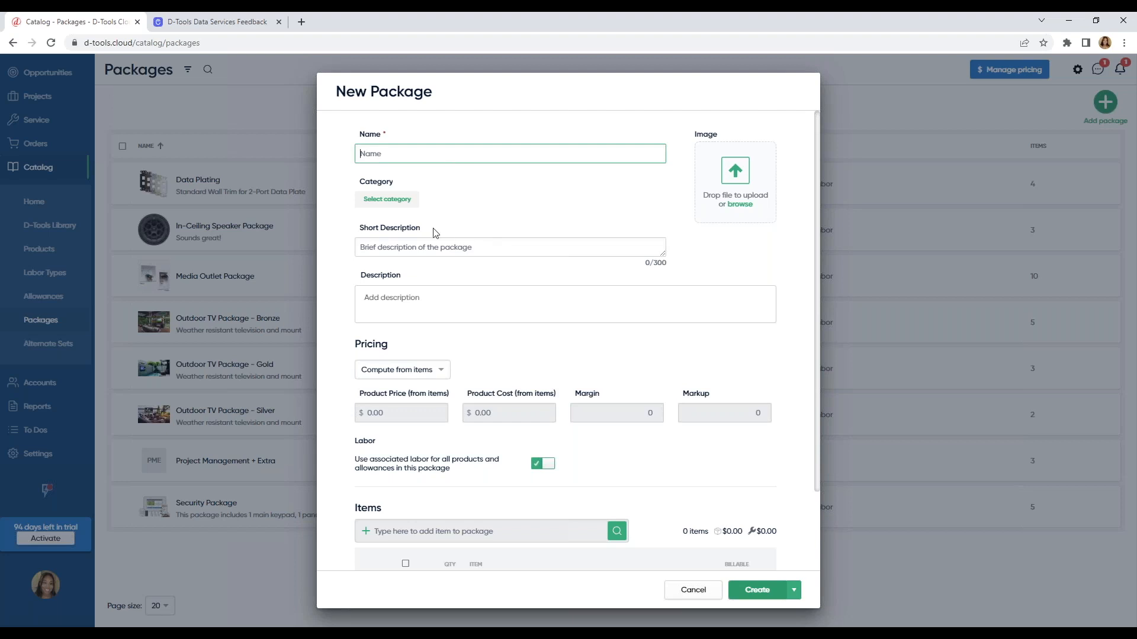
pyautogui.scroll(-2, 432, 308)
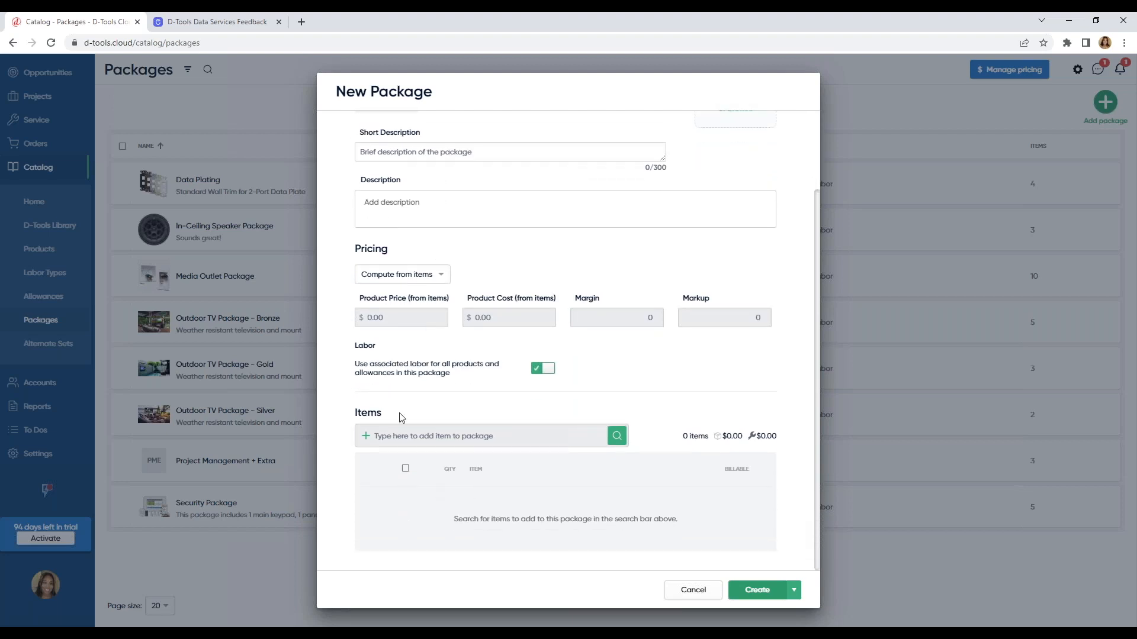
pyautogui.click(406, 434)
pyautogui.scroll(-2, 415, 425)
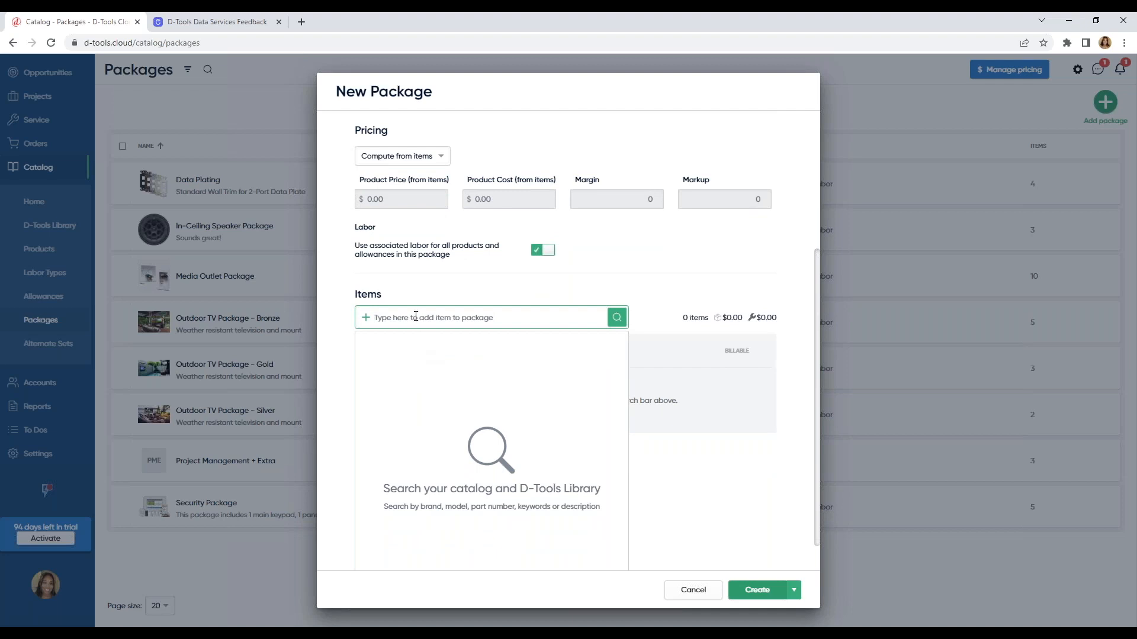
pyautogui.click(691, 590)
# Open the draft quote of the Pool House UPG opportunity under Initial Contact Made and go to its Design item list.
pyautogui.scroll(3, 51, 223)
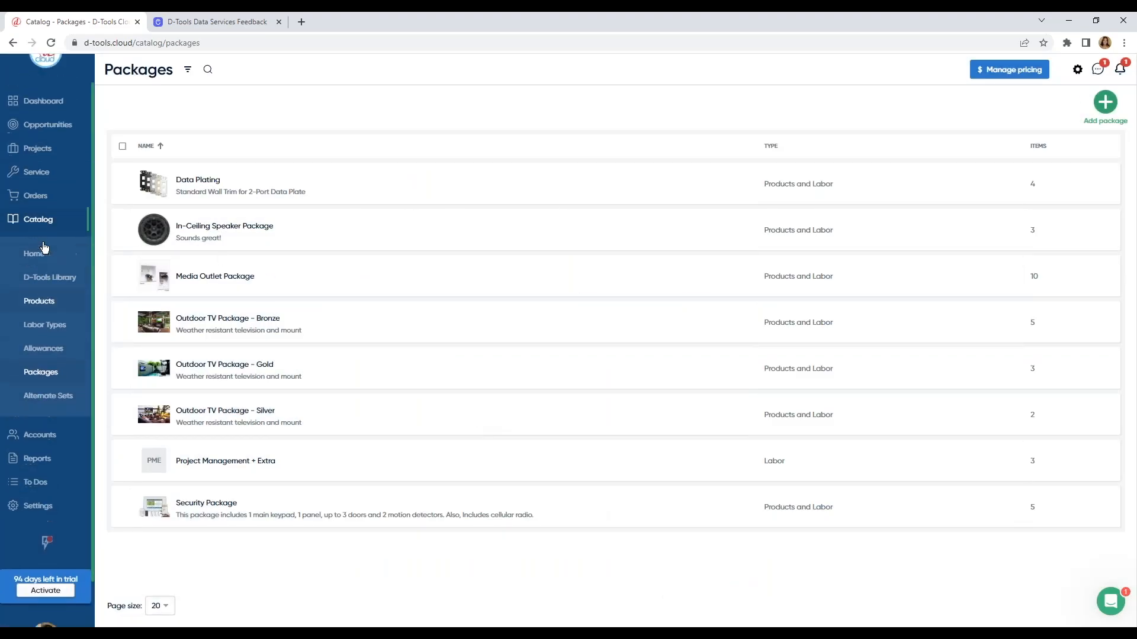
pyautogui.click(48, 158)
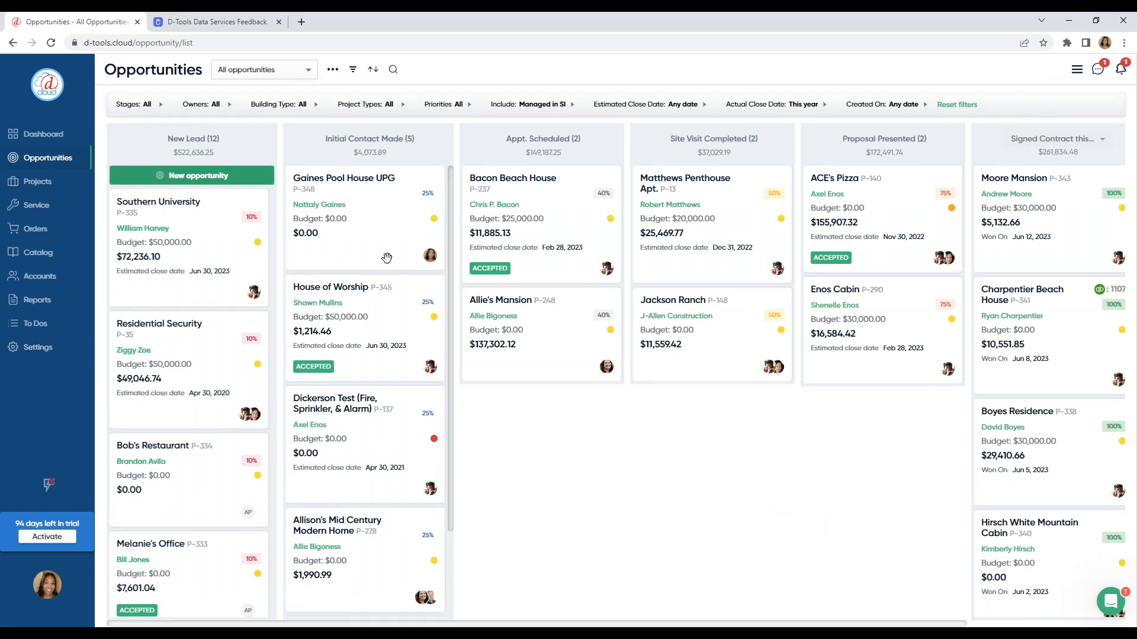
pyautogui.click(366, 213)
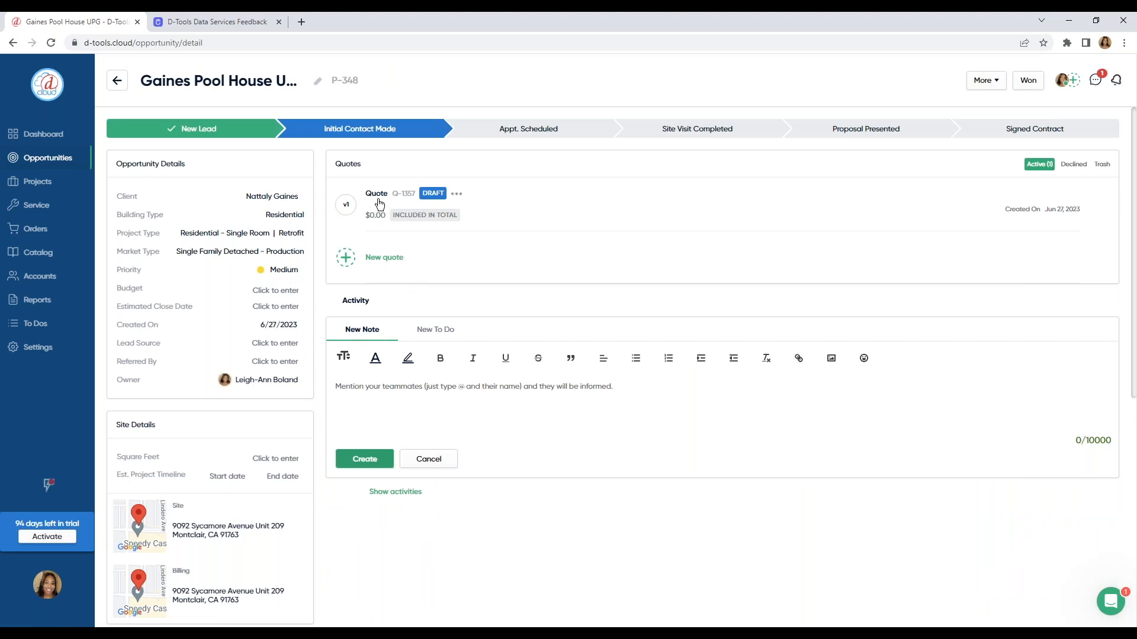
pyautogui.click(380, 206)
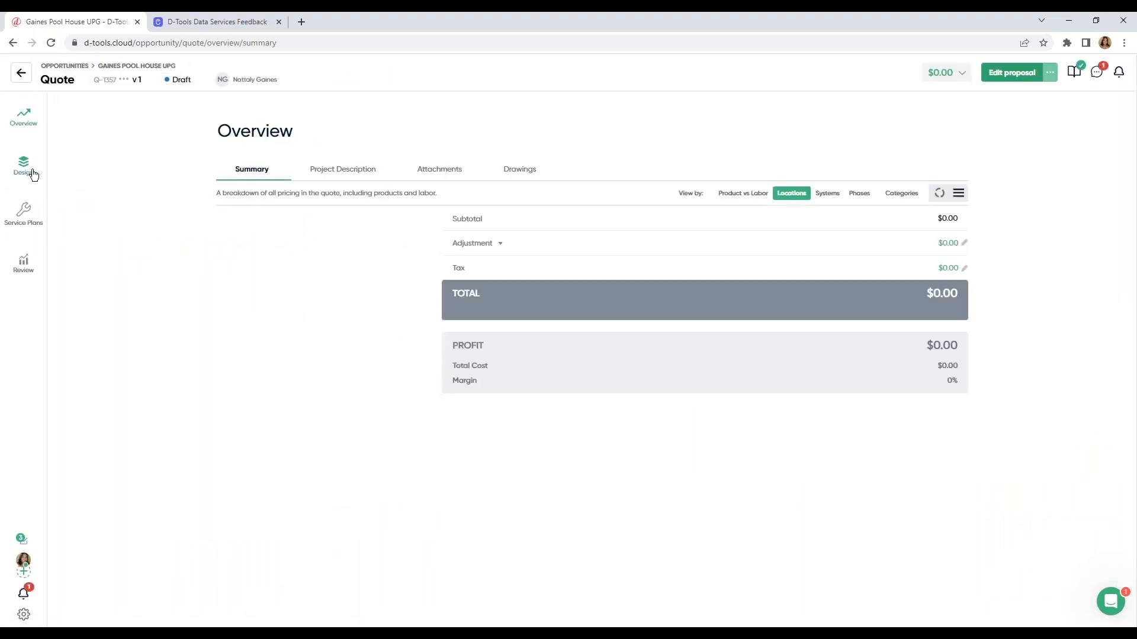
pyautogui.click(25, 170)
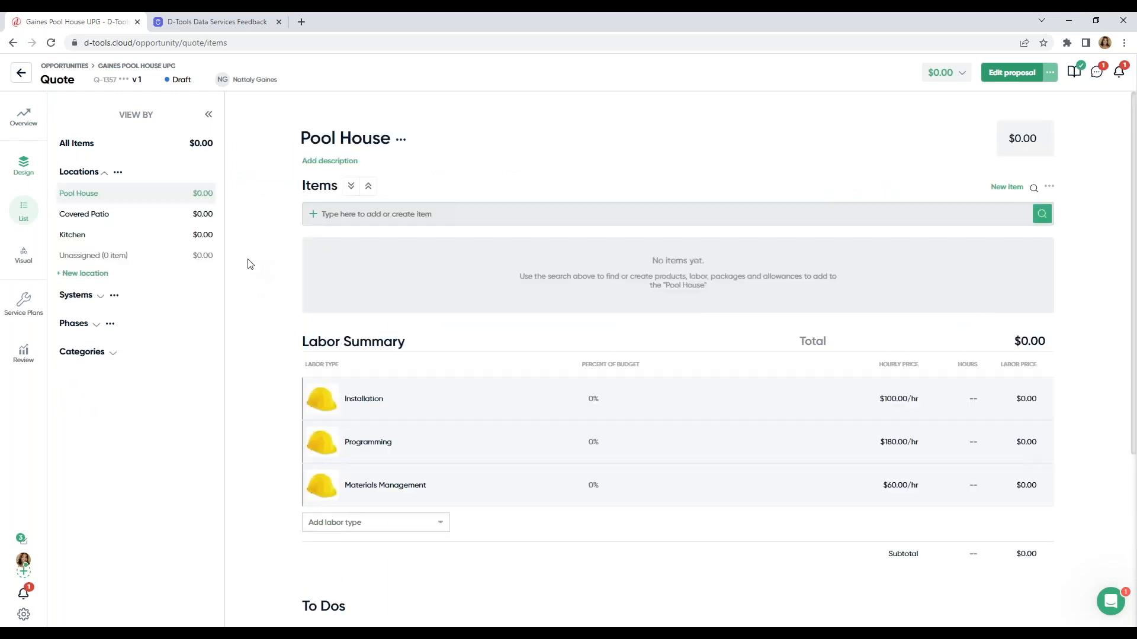
# Search the catalog for "SONY TV" and add the Sony XBR-55A9G to the quote's Pool House location.
pyautogui.click(363, 219)
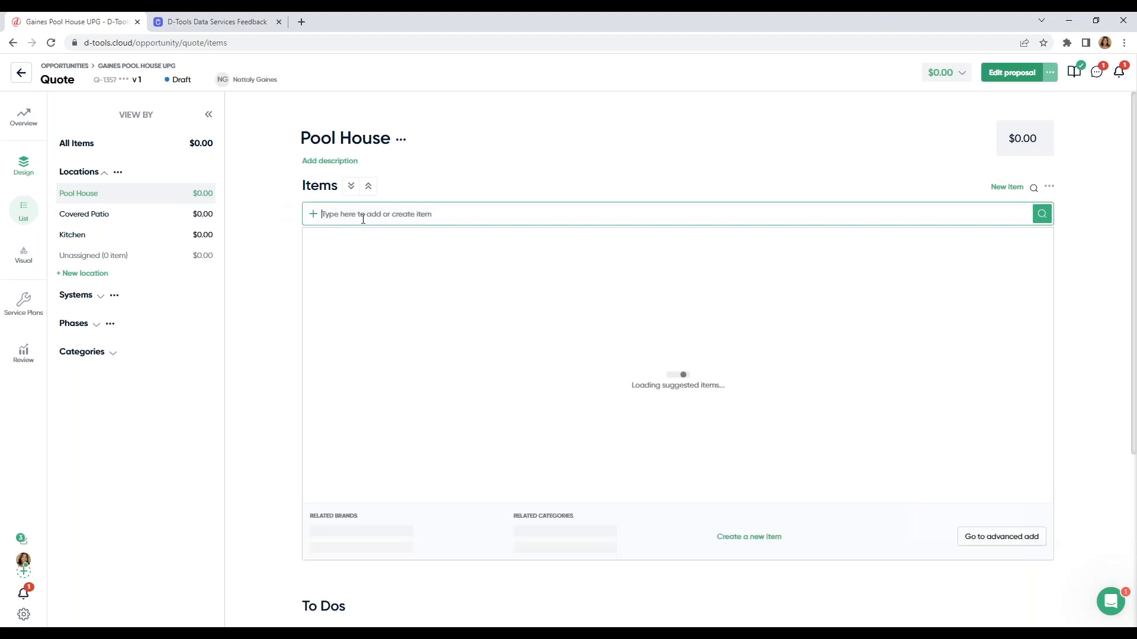
pyautogui.write('SONY ')
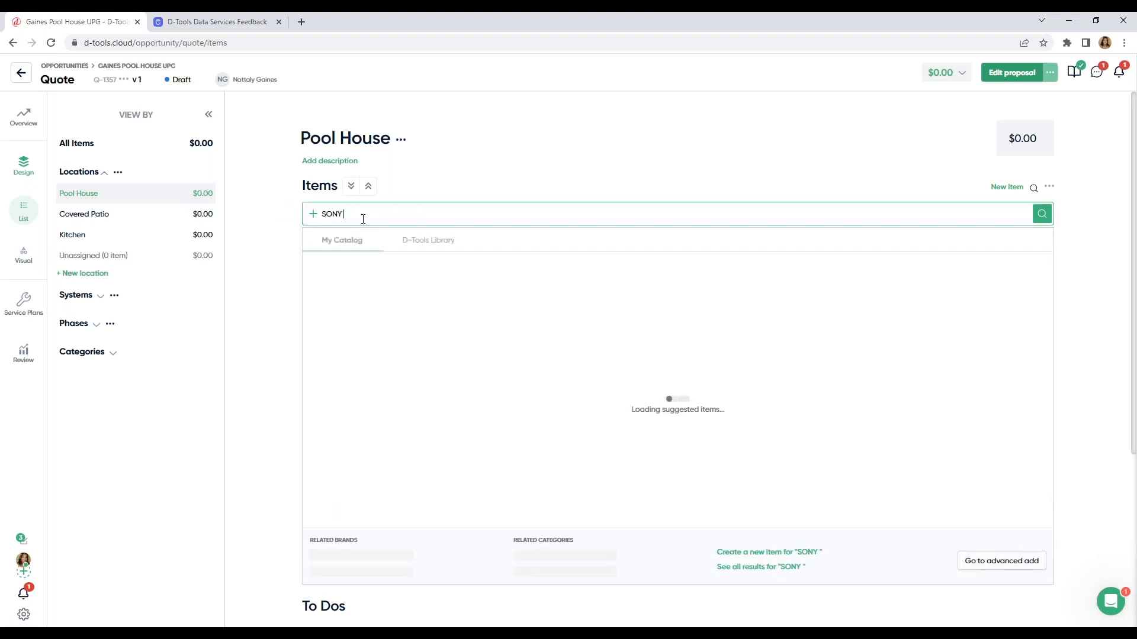
pyautogui.write('TV')
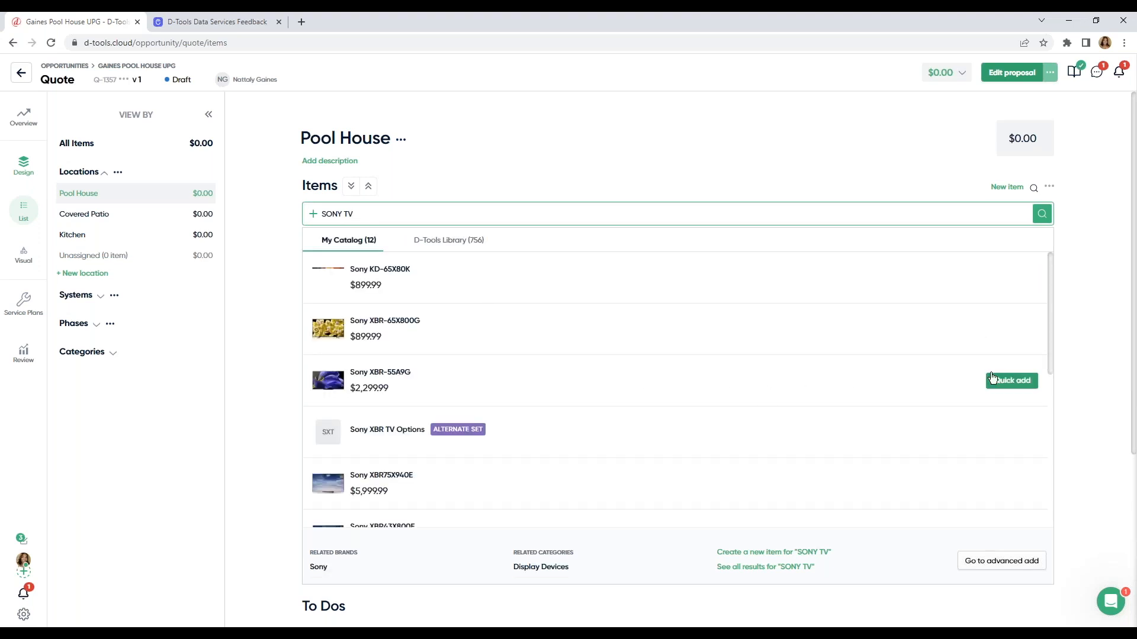
pyautogui.click(1020, 387)
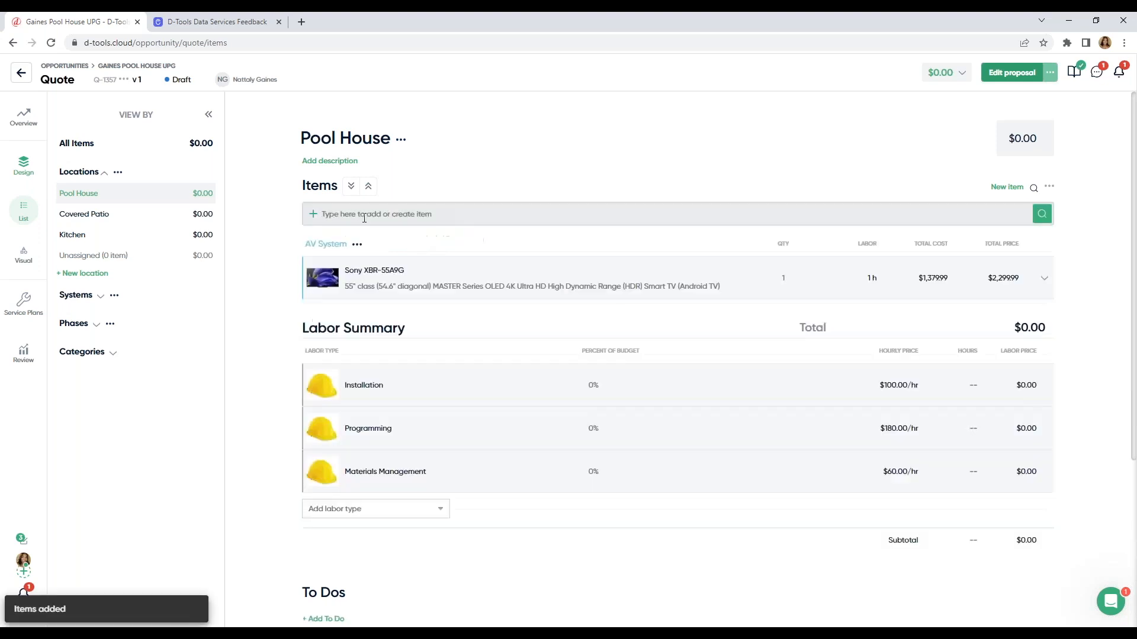
# Add the recommended Leon Speakers HzOTO-4K accessory and, from a catalog search for "CAT6", the Wirepath SP-164-CAT6-500-ORG to the Pool House.
pyautogui.write('C')
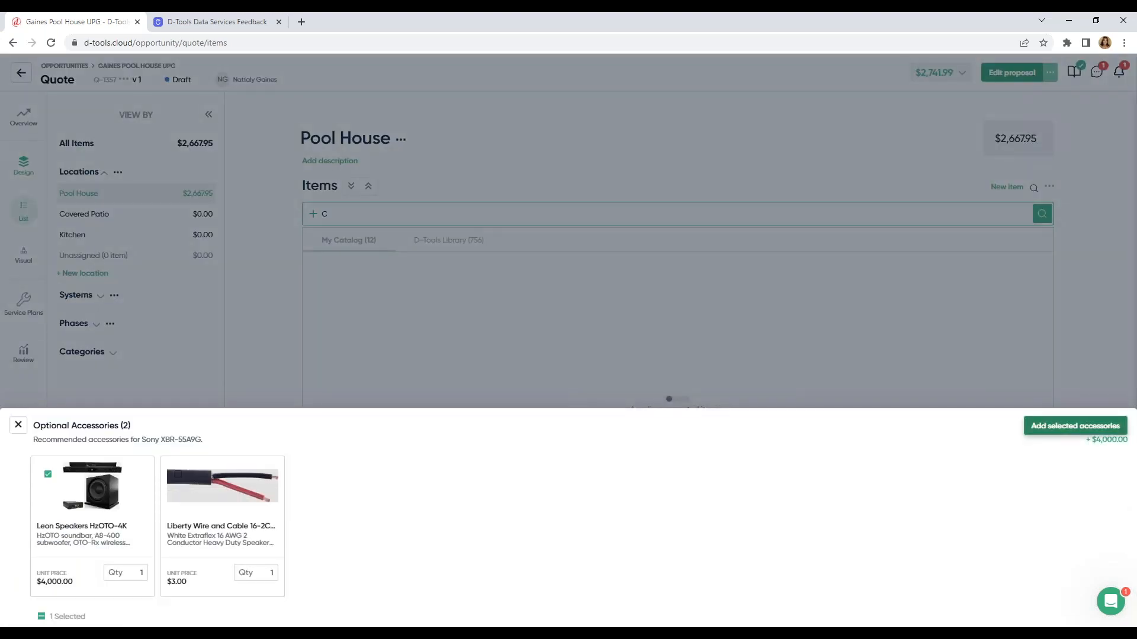
pyautogui.click(1062, 430)
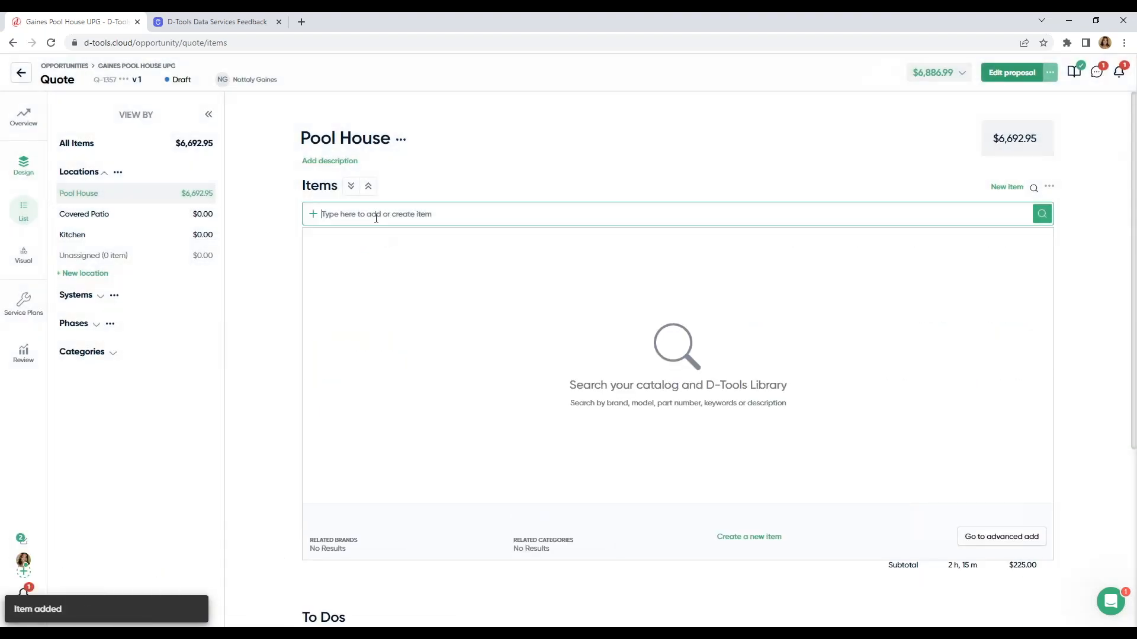
pyautogui.write('CAT6')
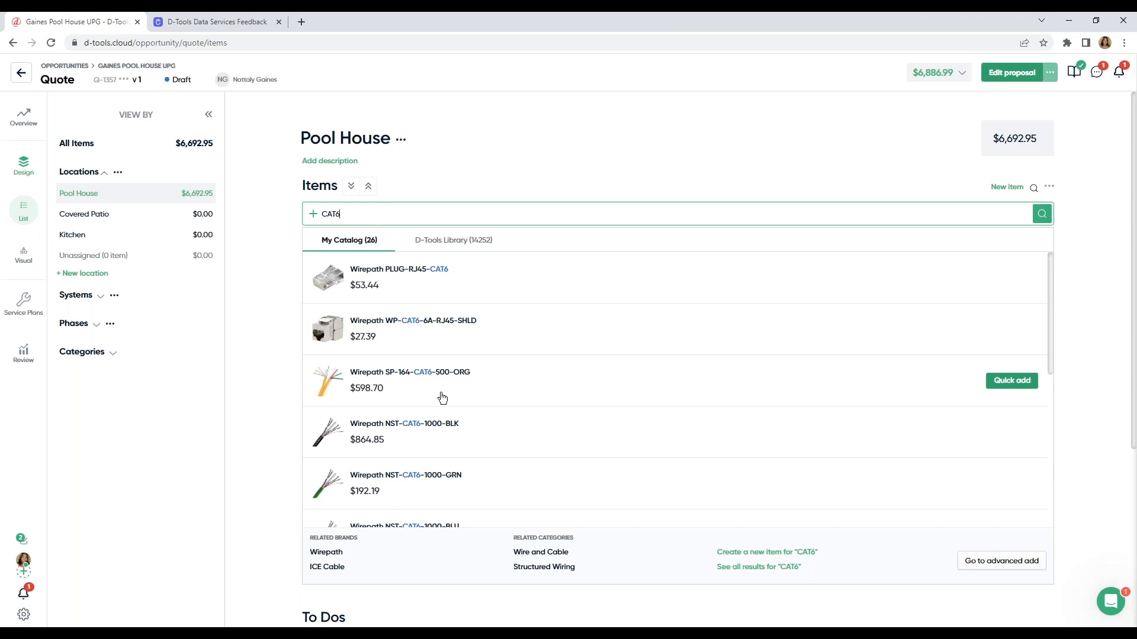
pyautogui.click(1012, 380)
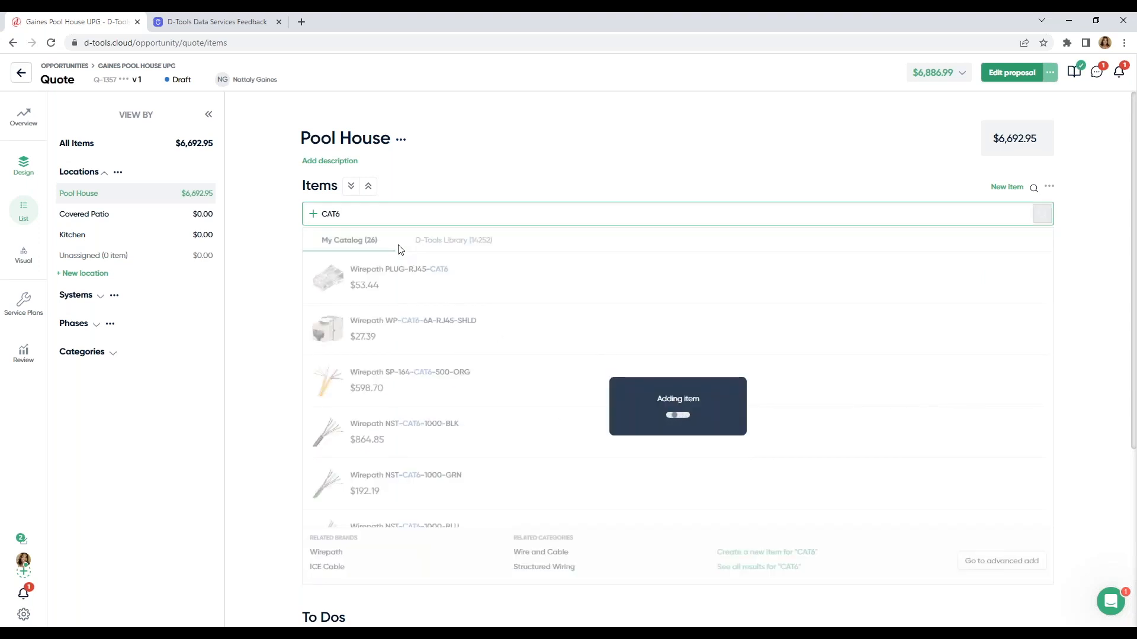
# Search the catalog for "SOUNDBAR" and add the Sonos Arc (Black) to the Pool House items.
pyautogui.click(373, 219)
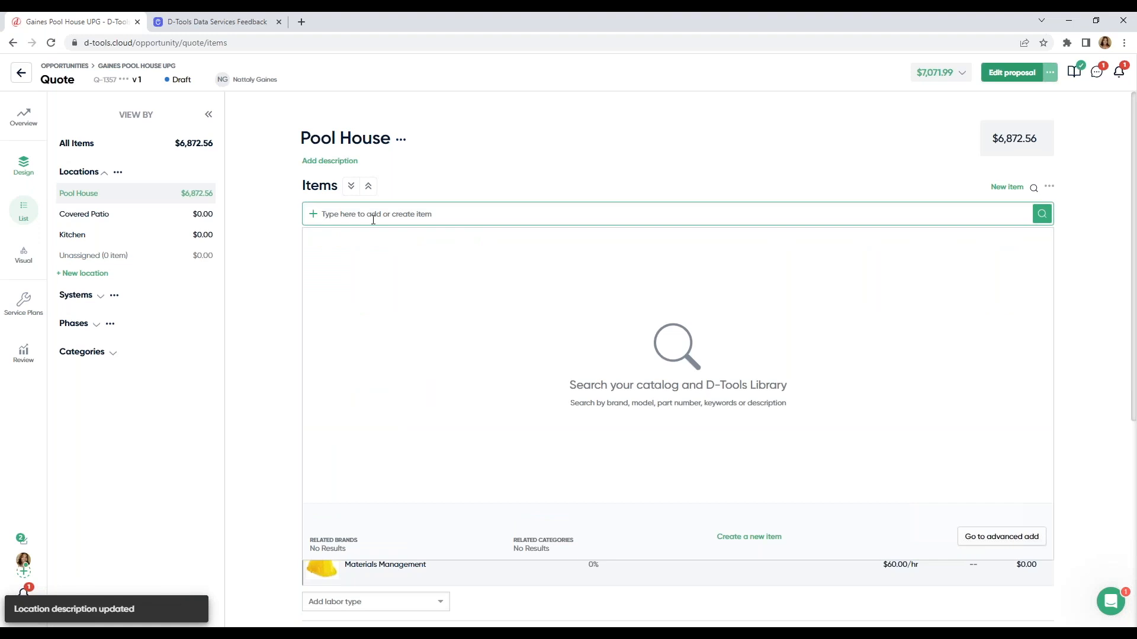
pyautogui.write('SOUNDBAR')
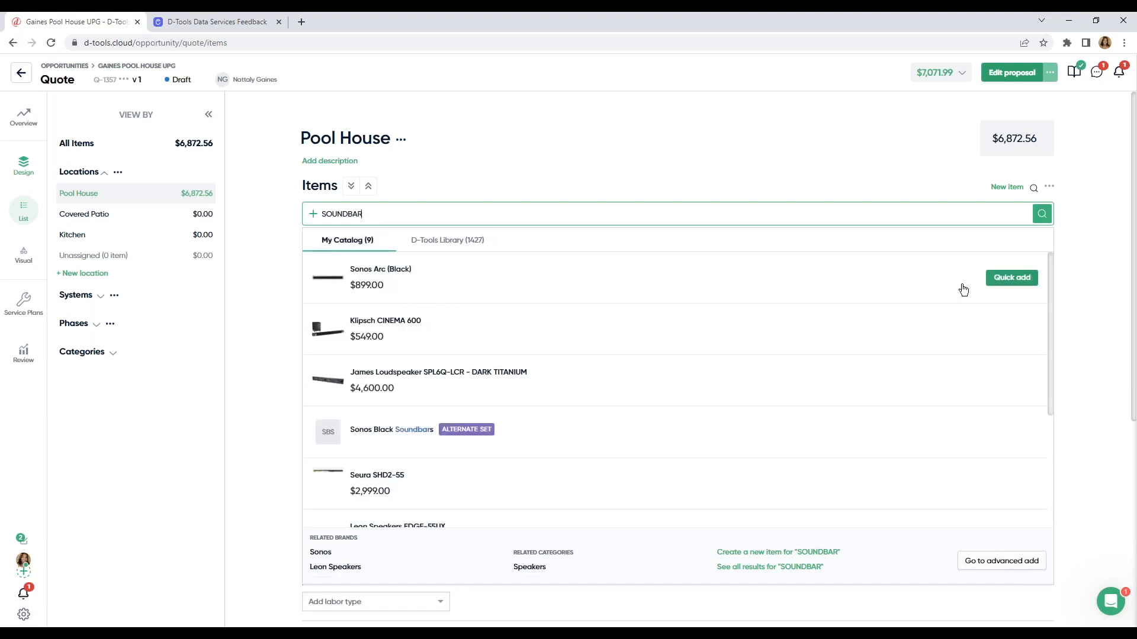
pyautogui.click(1010, 279)
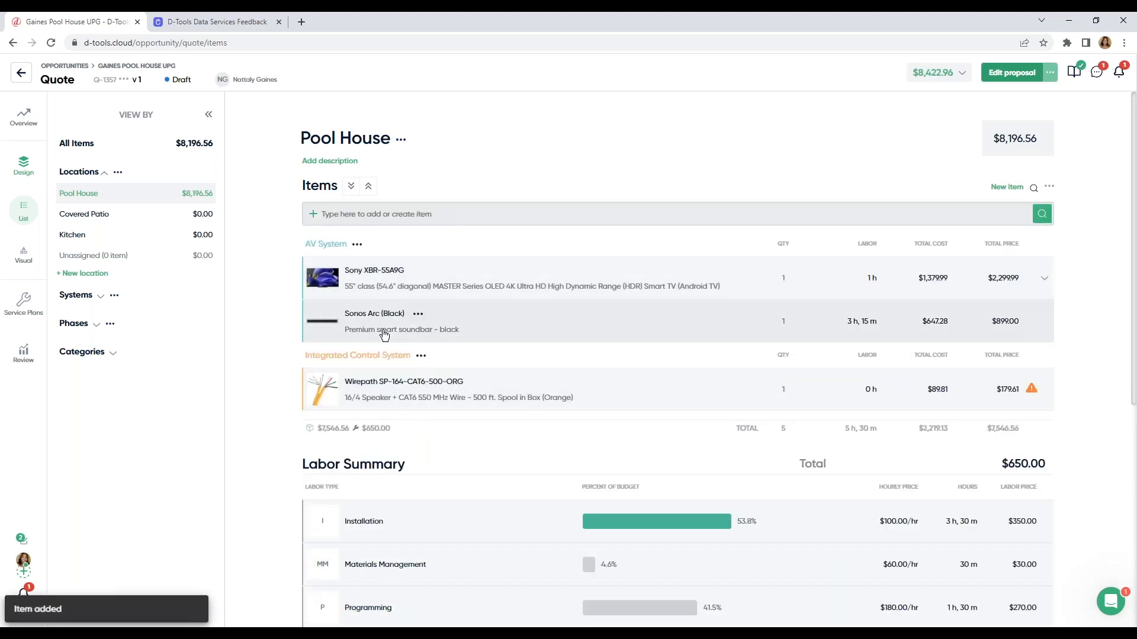
# Combine the Pool House's Sony TV, Sonos soundbar and Wirepath cable into a new package named "Sony Standard", with pricing computed from items.
pyautogui.click(359, 288)
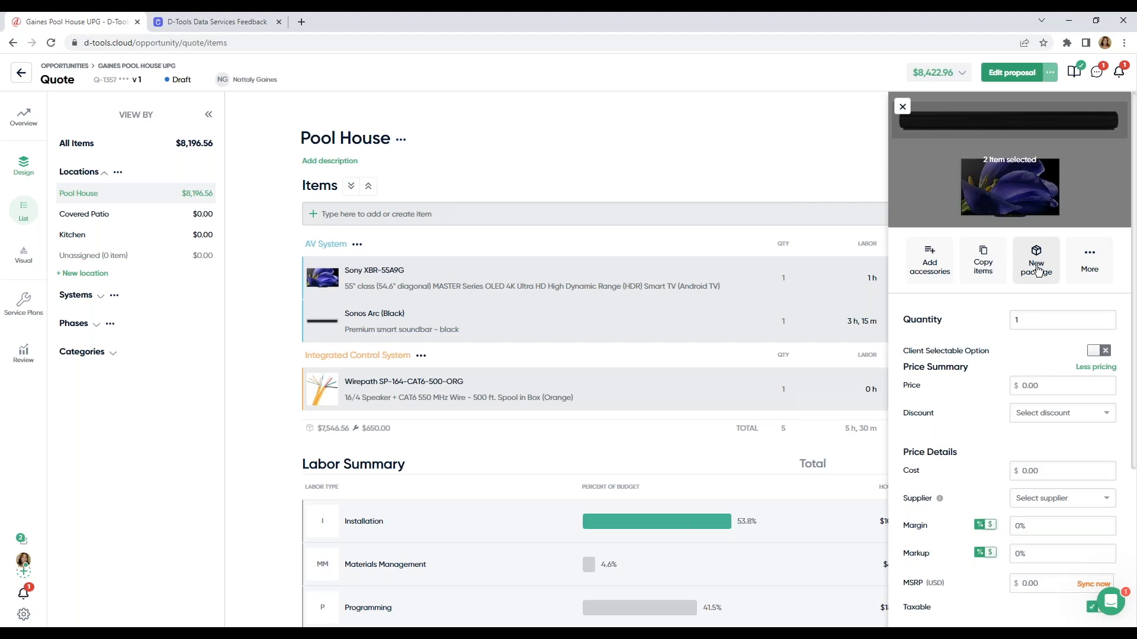
pyautogui.click(1036, 266)
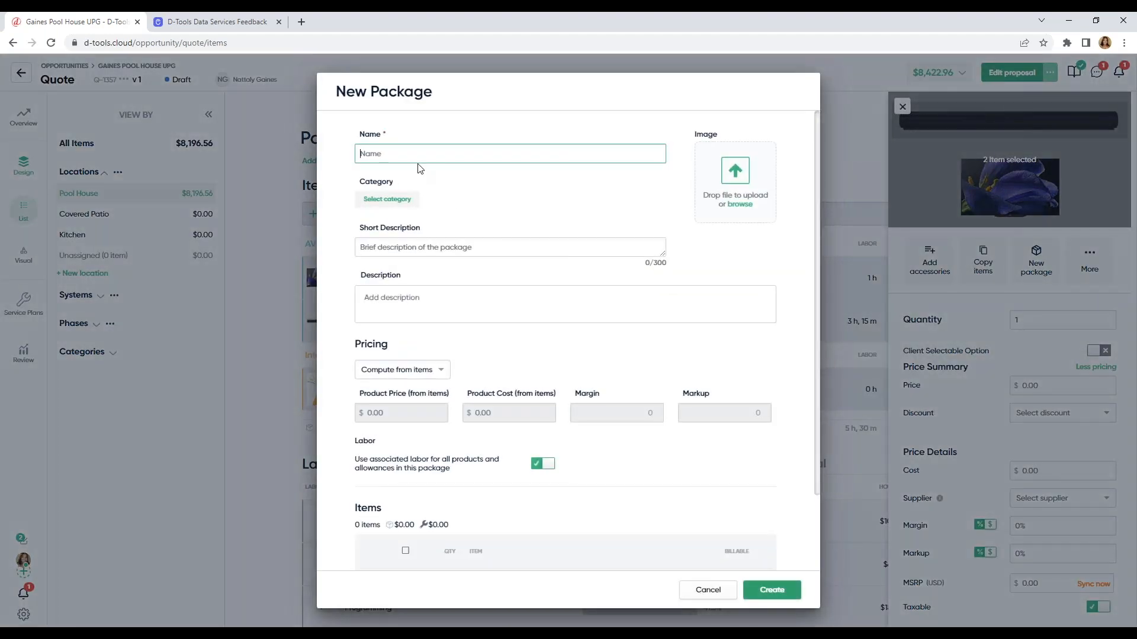
pyautogui.write('Sony Standard')
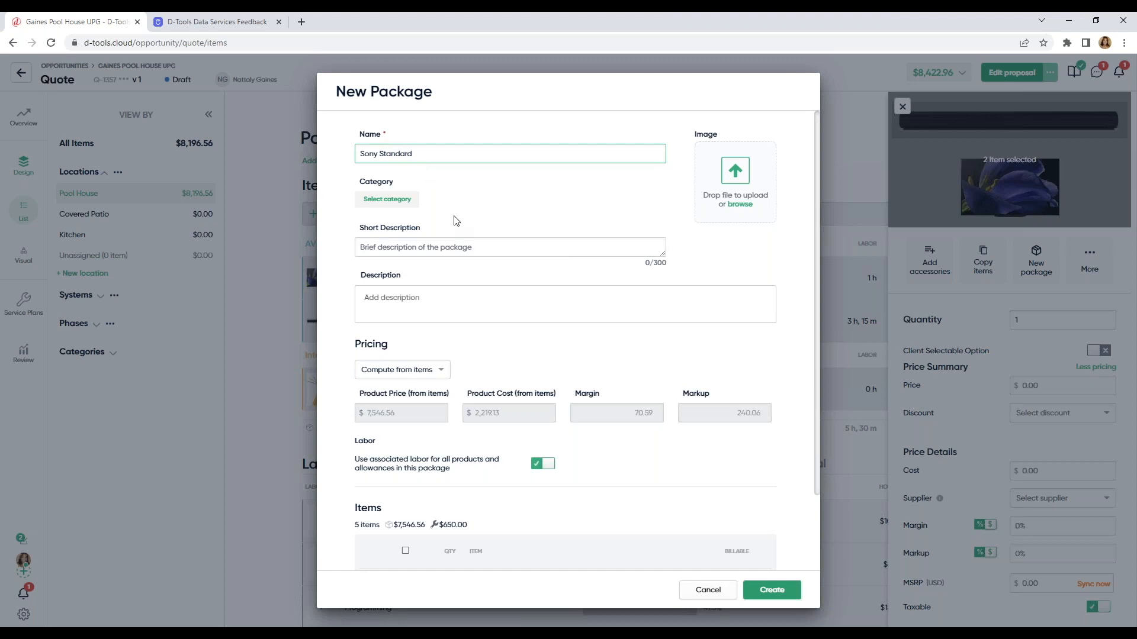
pyautogui.scroll(-1, 457, 284)
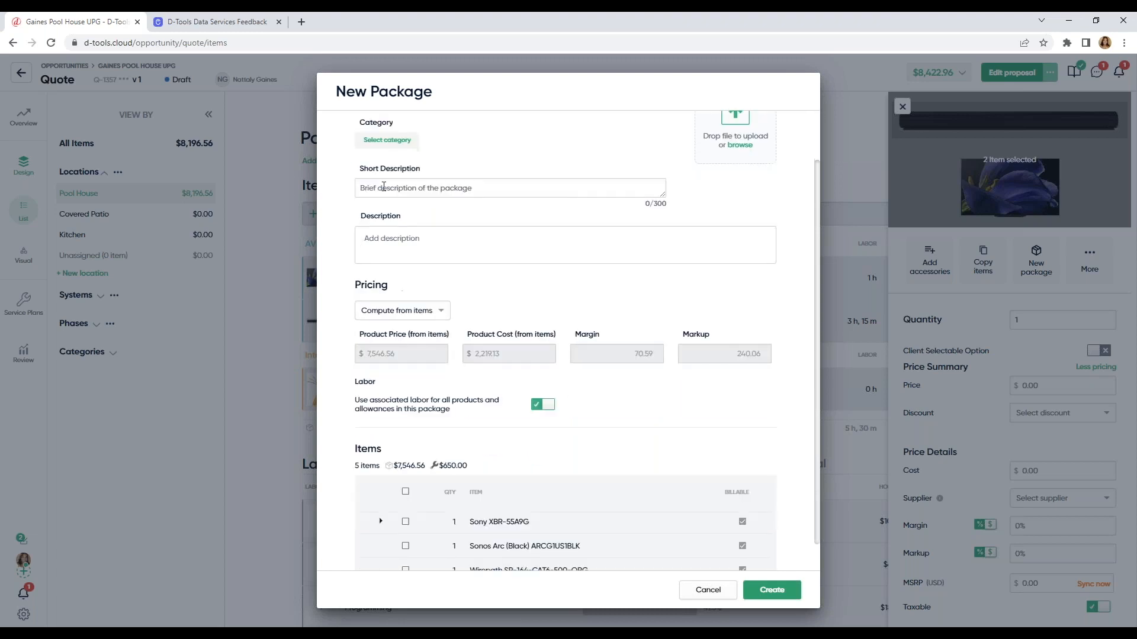
pyautogui.scroll(-1, 457, 265)
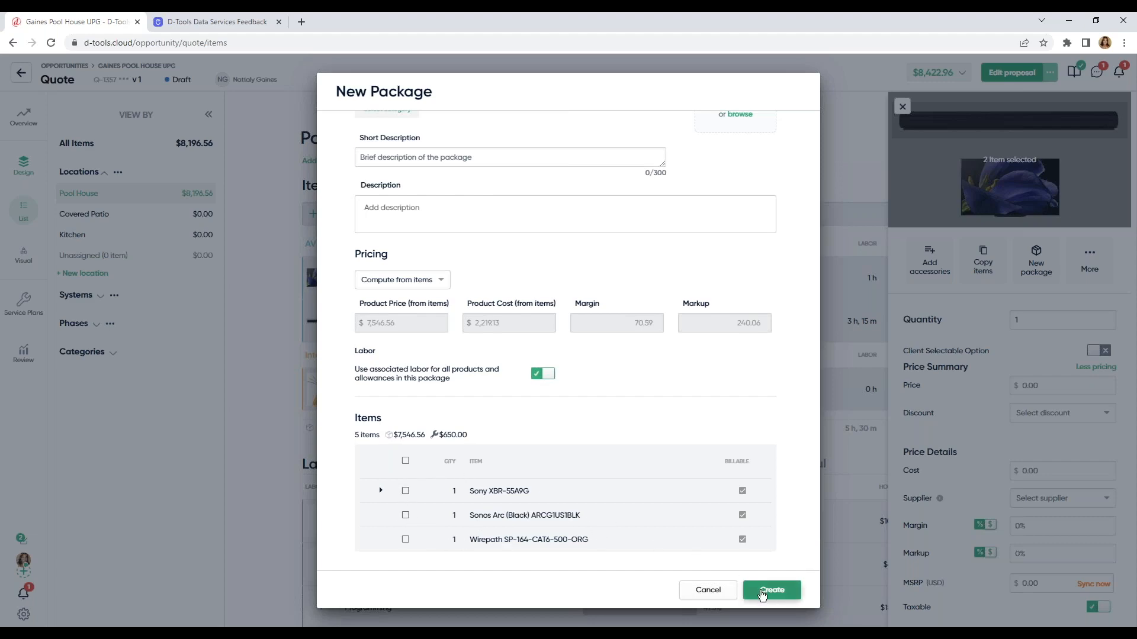
pyautogui.click(763, 595)
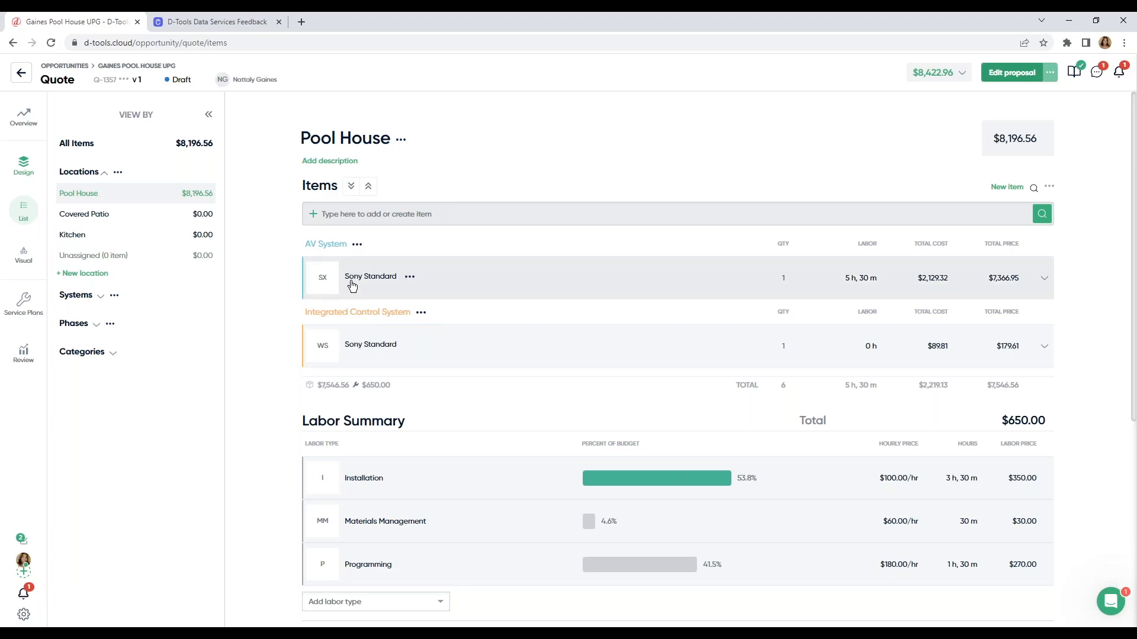
# Open the quote's proposal for editing and turn off Summarize package in the item display settings of the Locations section.
pyautogui.click(1012, 72)
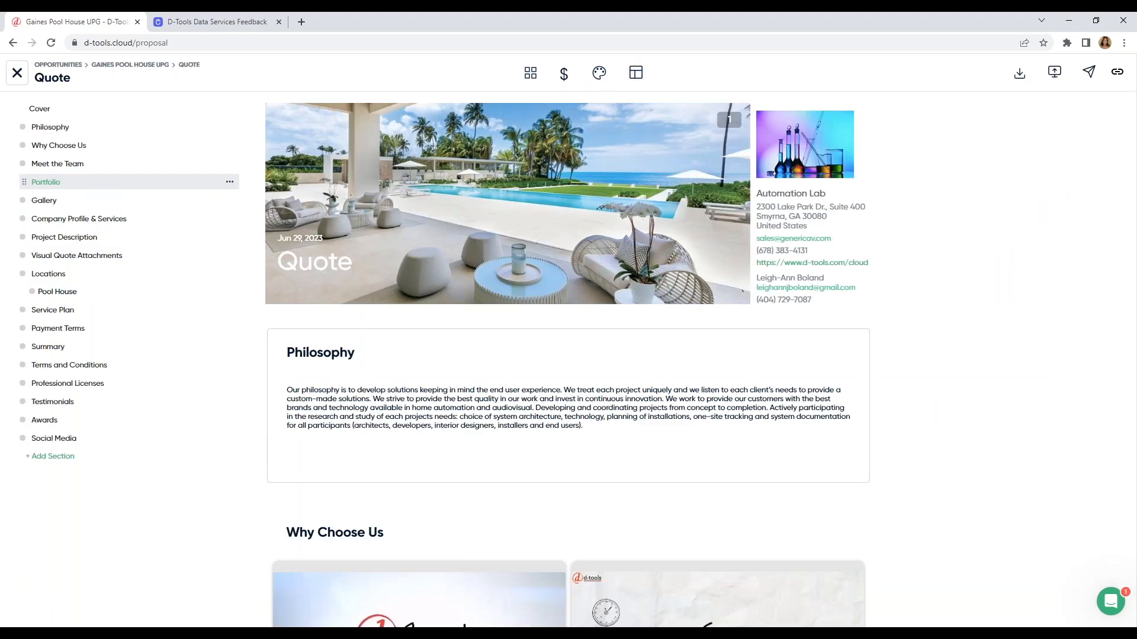
pyautogui.click(57, 291)
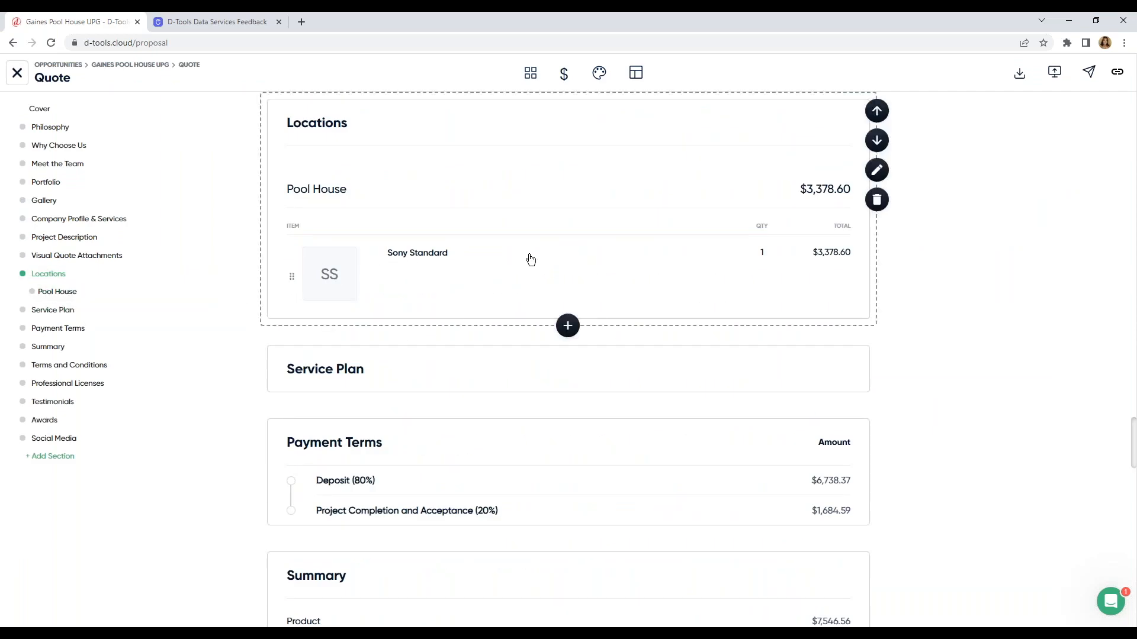
pyautogui.click(872, 173)
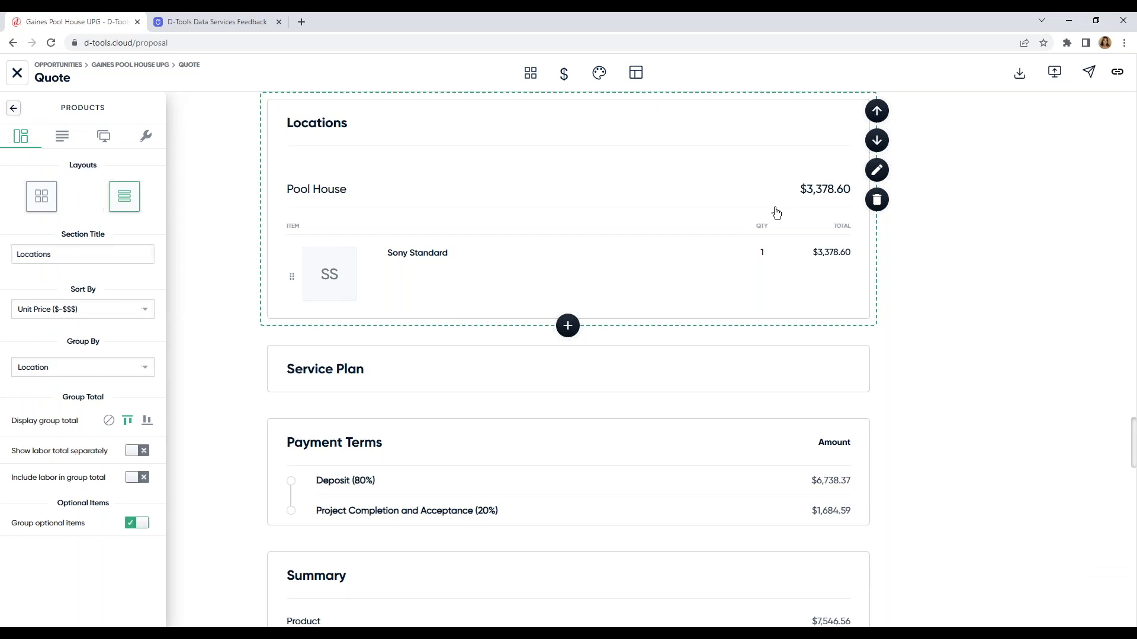
pyautogui.click(102, 142)
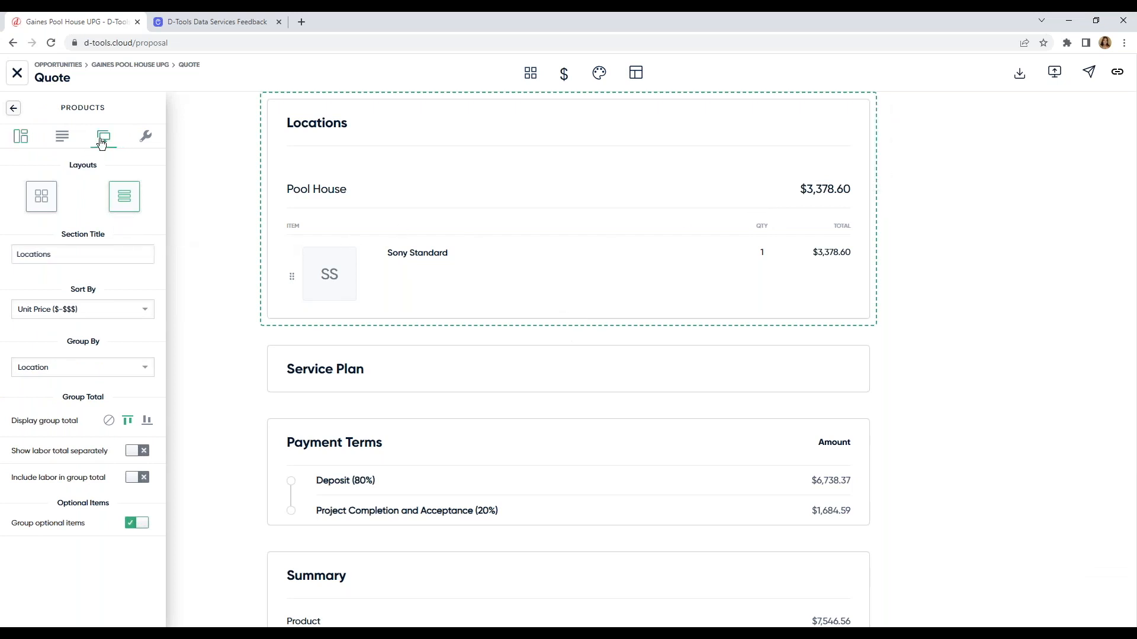
pyautogui.click(128, 312)
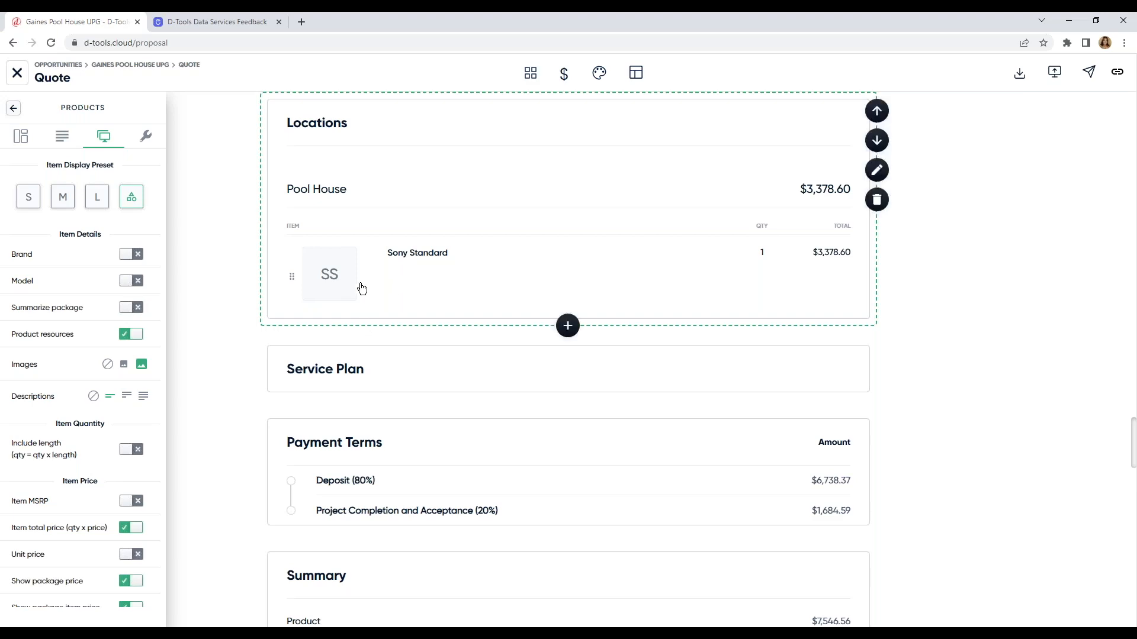
# Preview the proposal in presentation mode, examine the itemized Sony Standard package under Locations, and return to the proposal editor.
pyautogui.click(1057, 83)
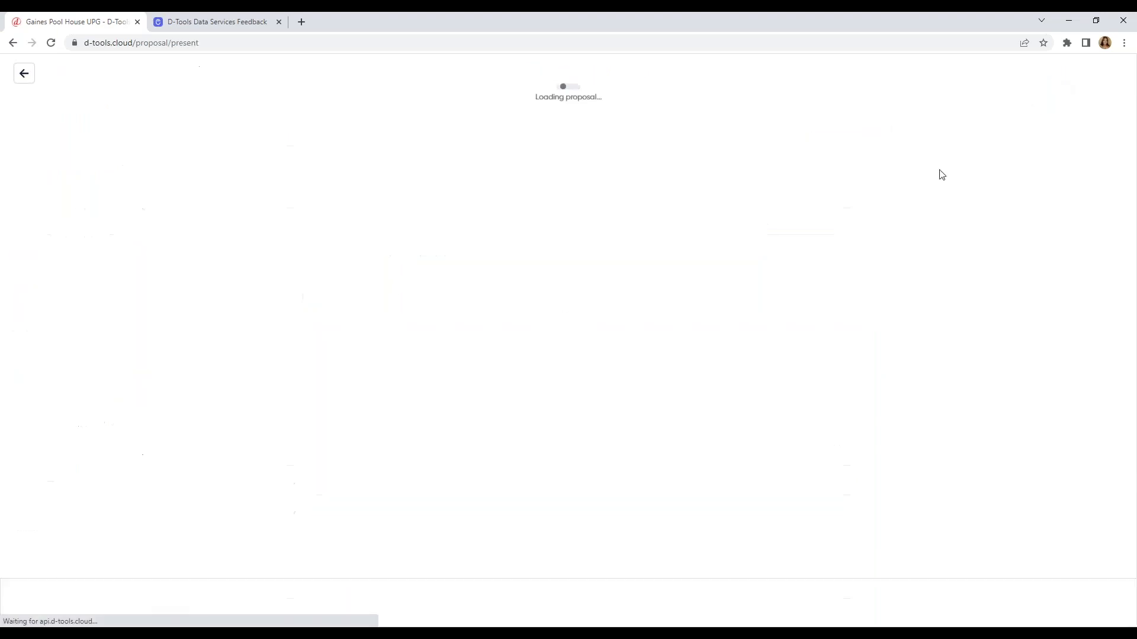
pyautogui.click(89, 253)
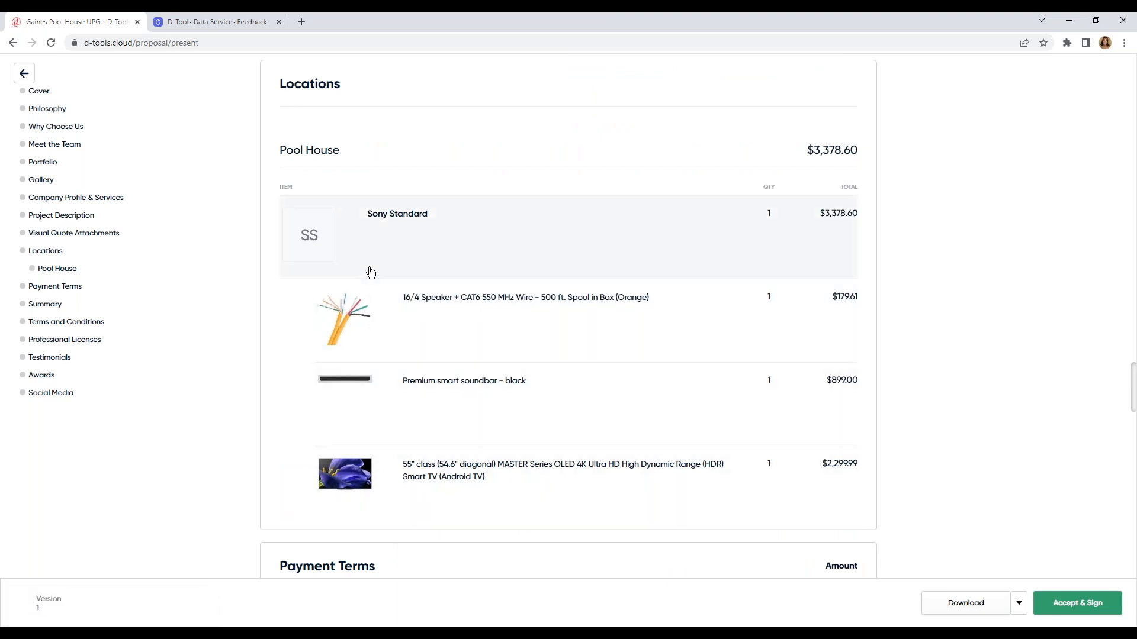
pyautogui.click(24, 76)
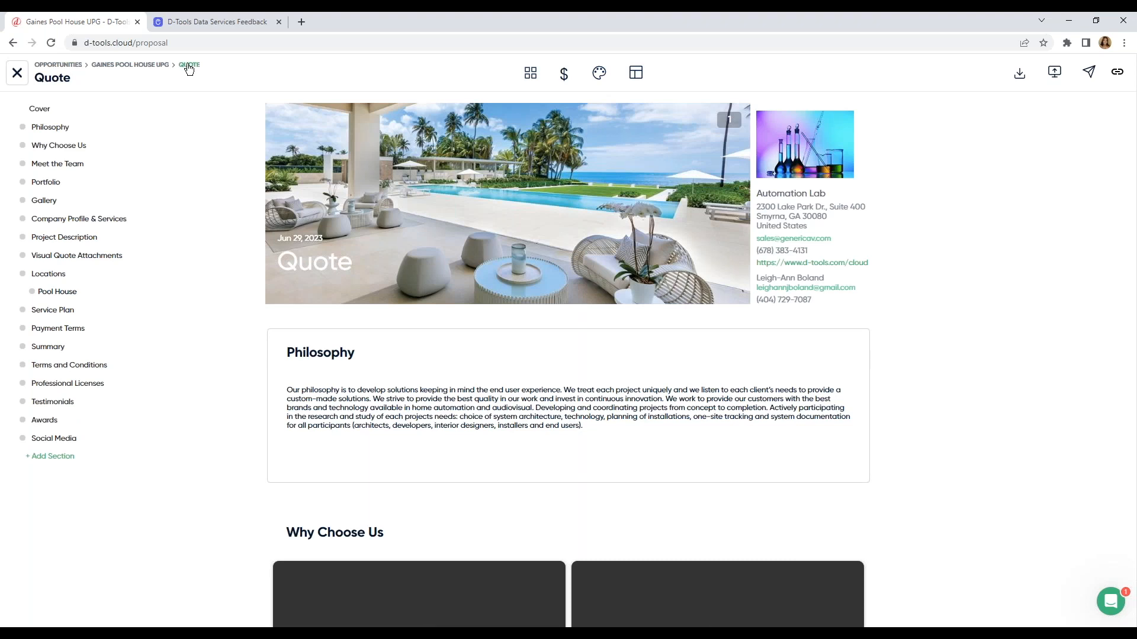
# Return to the quote's item list and nest the Kitchen location under Pool House.
pyautogui.click(189, 67)
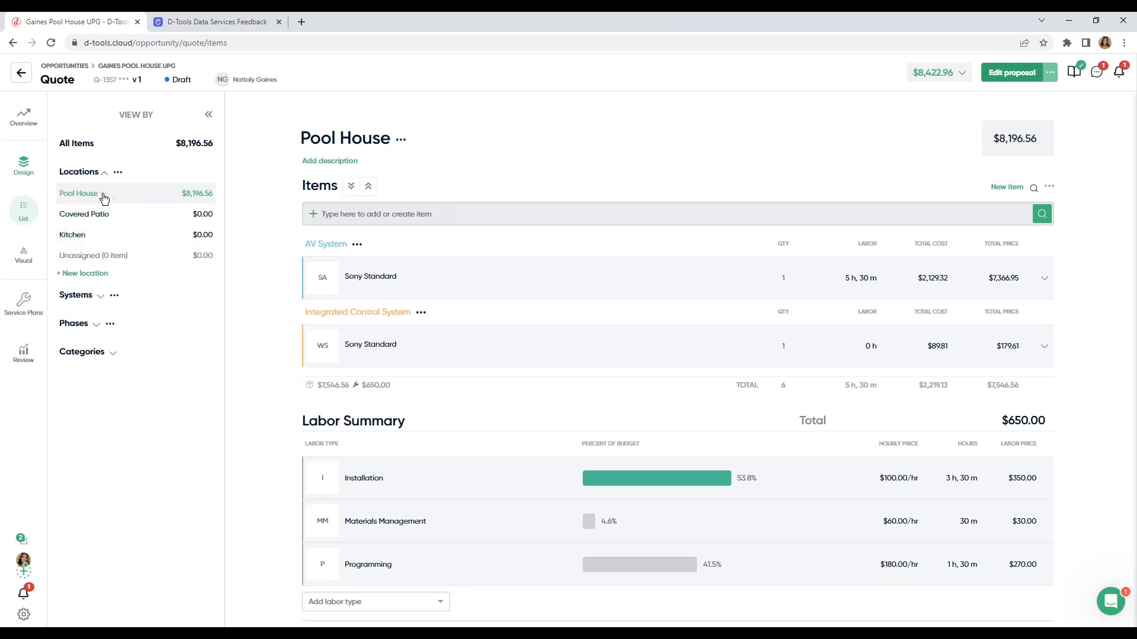
pyautogui.moveTo(74, 240); pyautogui.dragTo(93, 207)
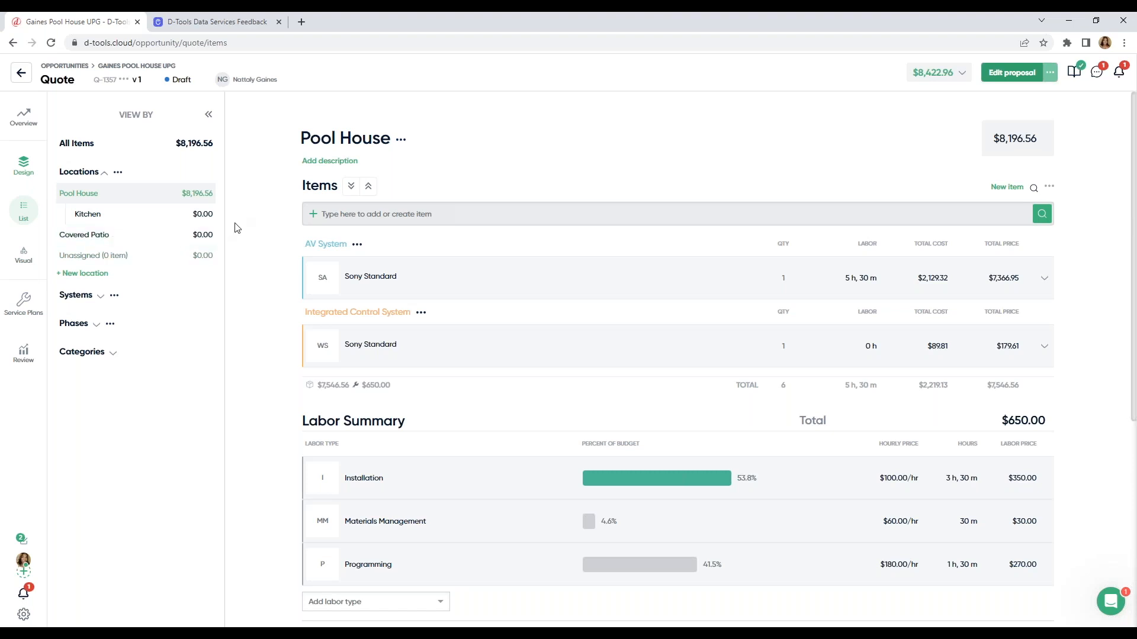
# Leave the quote and open the monthly Schedule of service calls in Service.
pyautogui.click(21, 76)
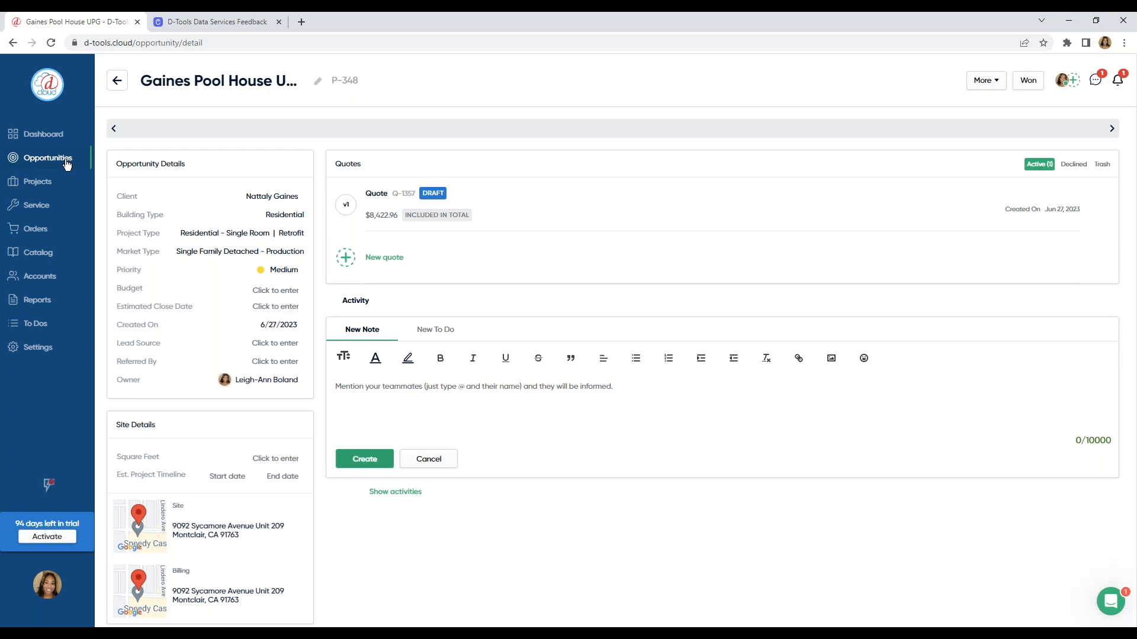
pyautogui.click(51, 211)
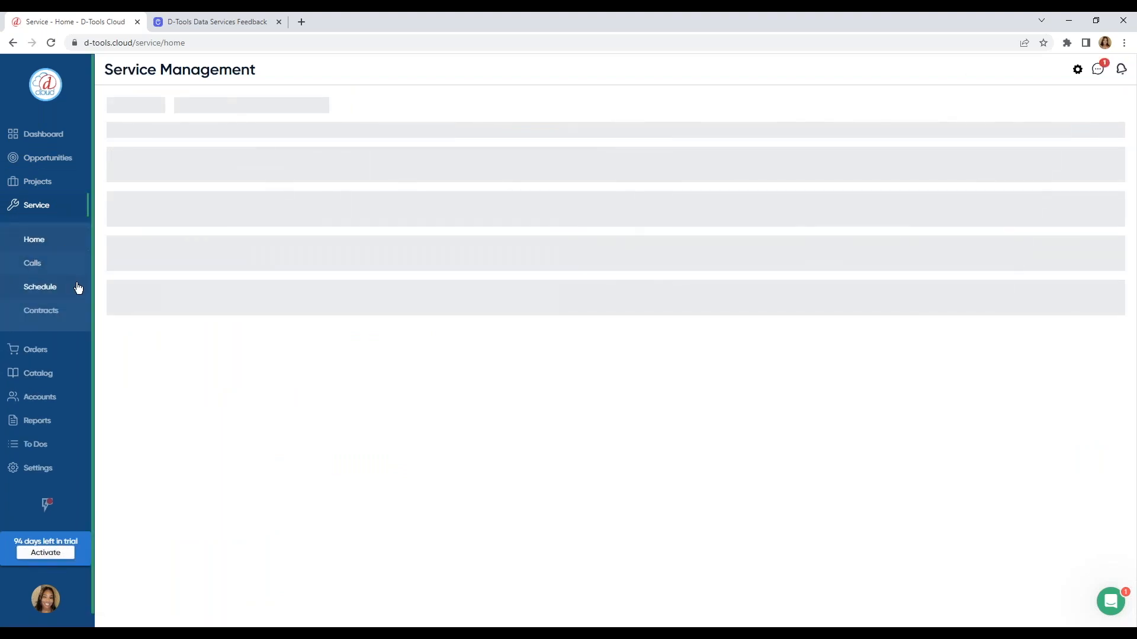
pyautogui.click(42, 286)
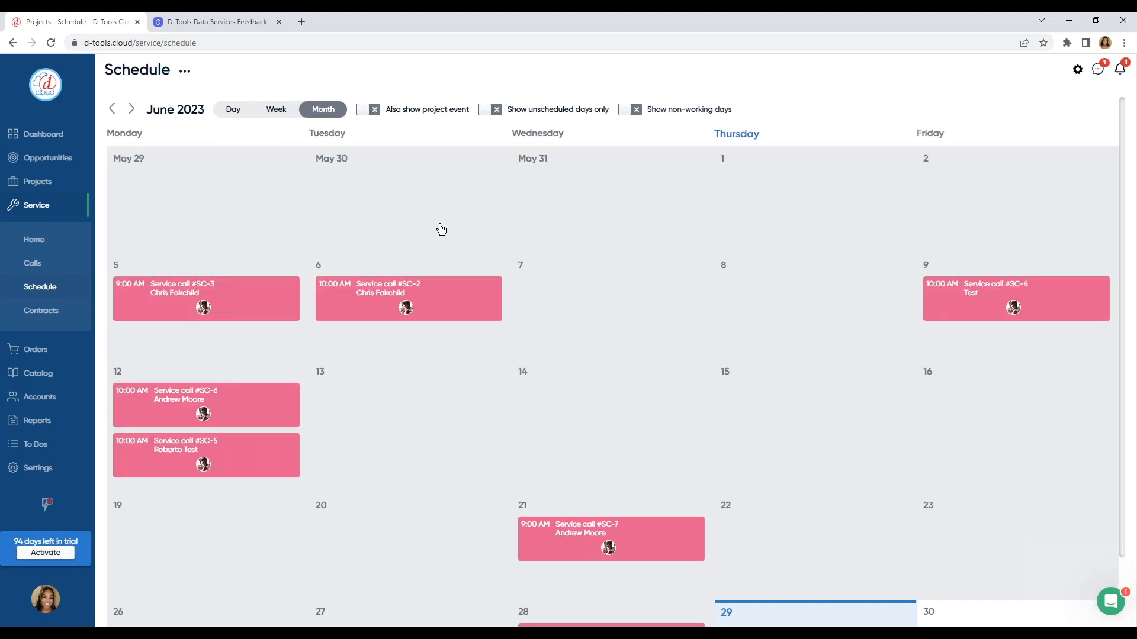
# Show project events on the service schedule and try to move the June 8 project event to June 15.
pyautogui.click(374, 111)
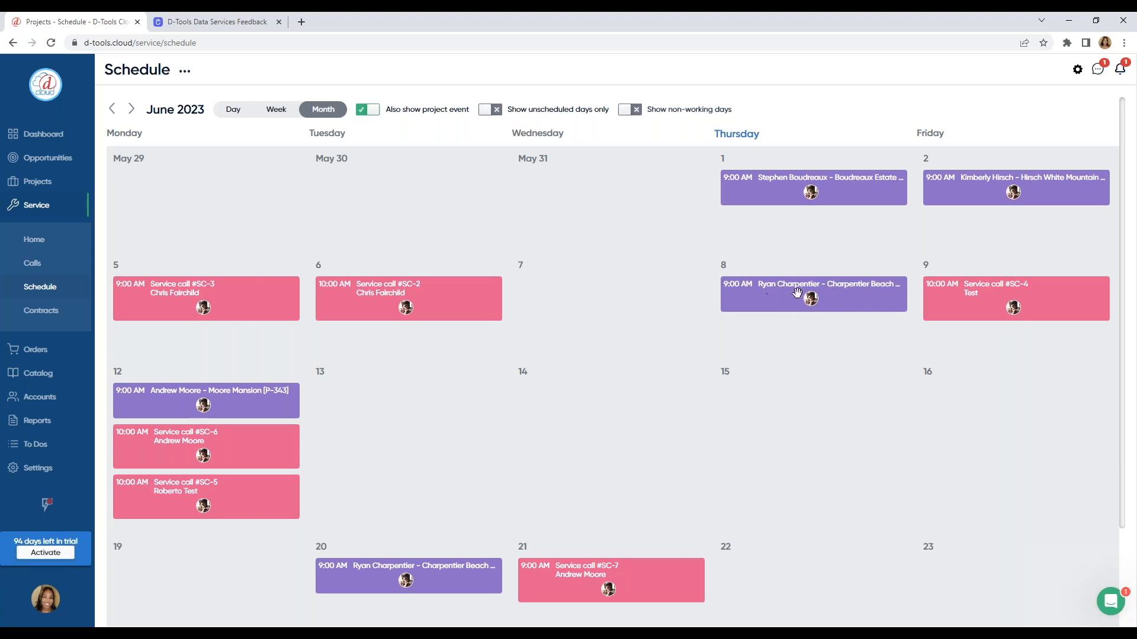
pyautogui.moveTo(788, 289); pyautogui.dragTo(782, 401)
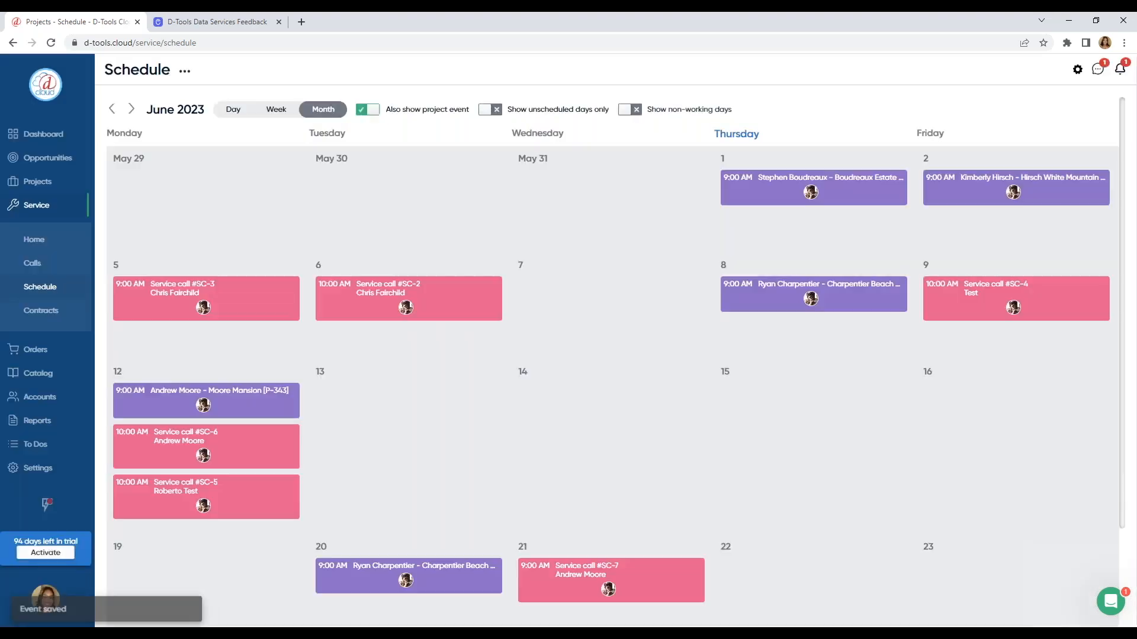